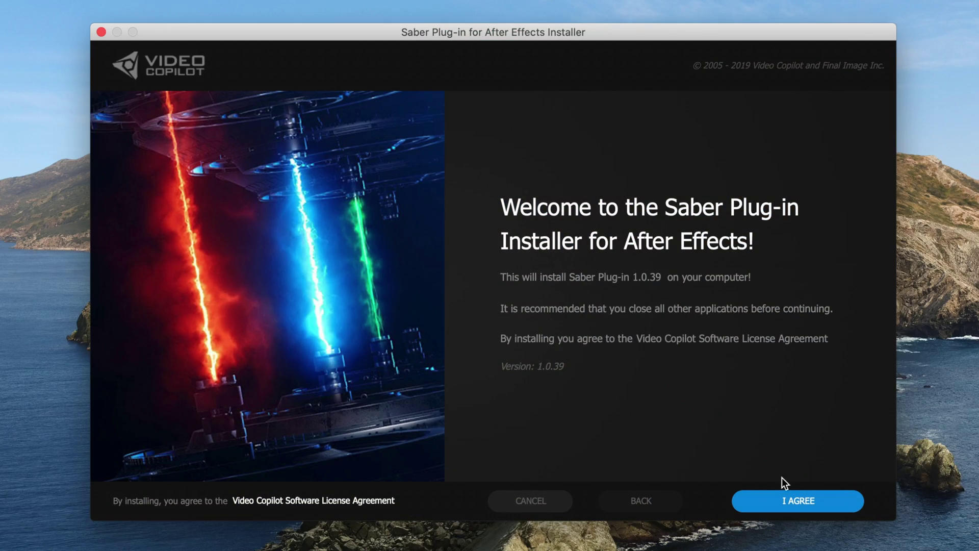
Accept the Saber licence and install the plug-in for After Effects 2020.
{"action": "left_click", "coordinate": [822, 502]}
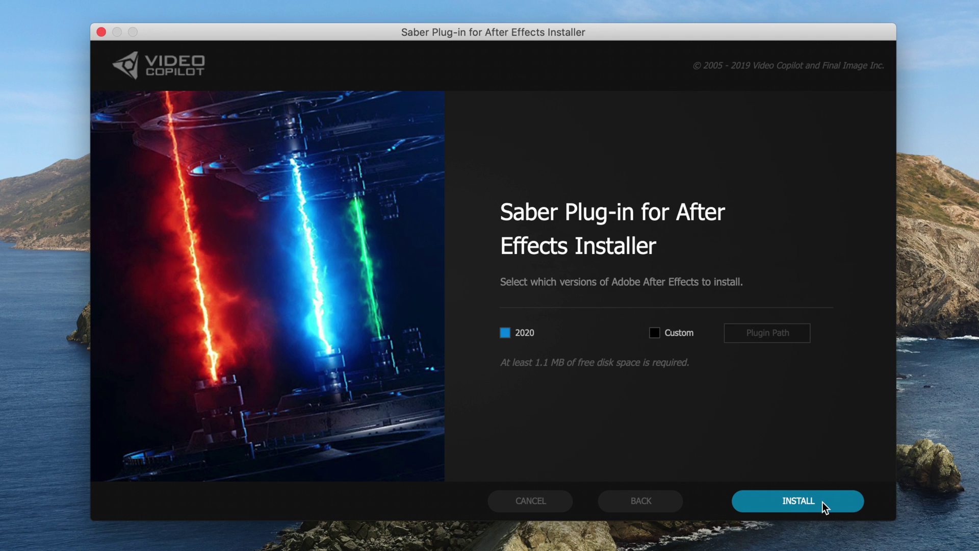
{"action": "left_click", "coordinate": [822, 502]}
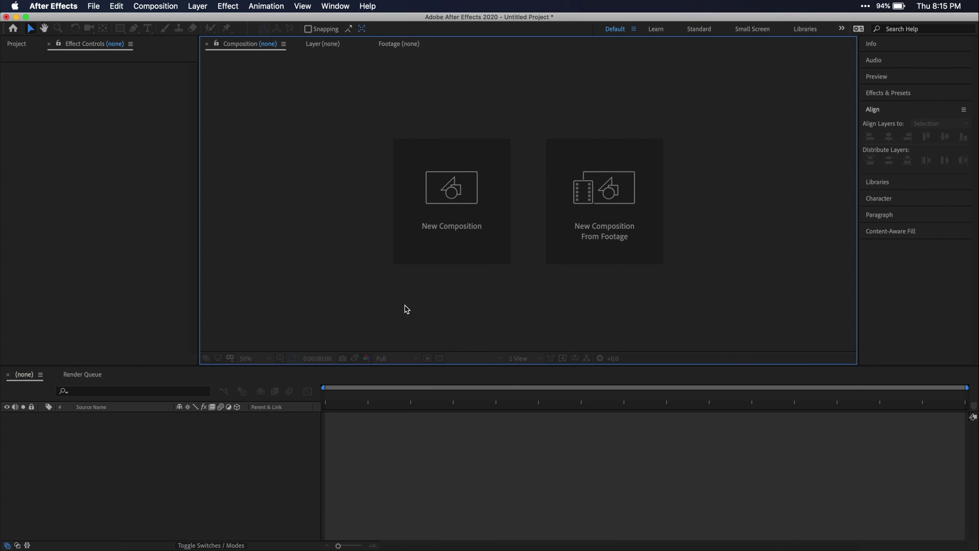
Create a composition named Saber containing a new solid layer named Saber.
{"action": "left_click", "coordinate": [419, 240]}
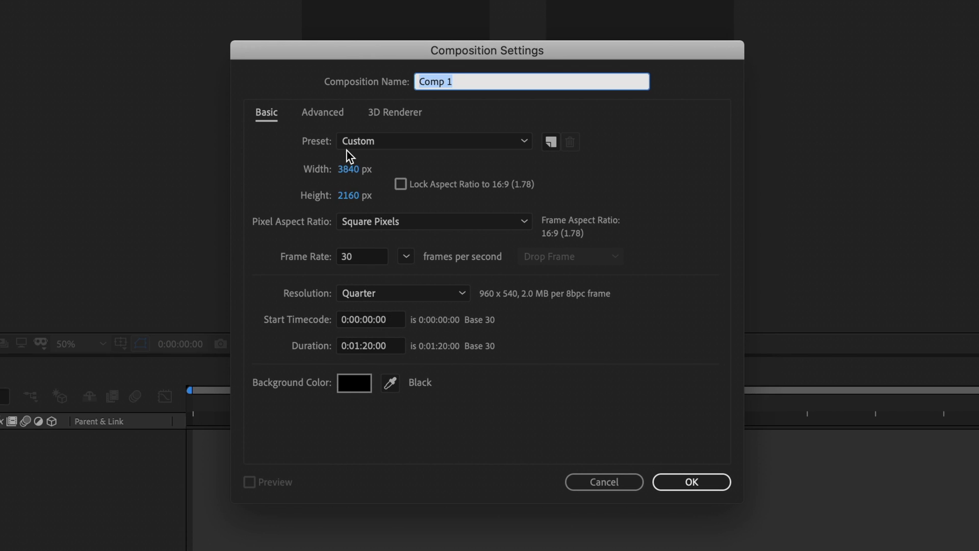
{"action": "type", "text": "Saber"}
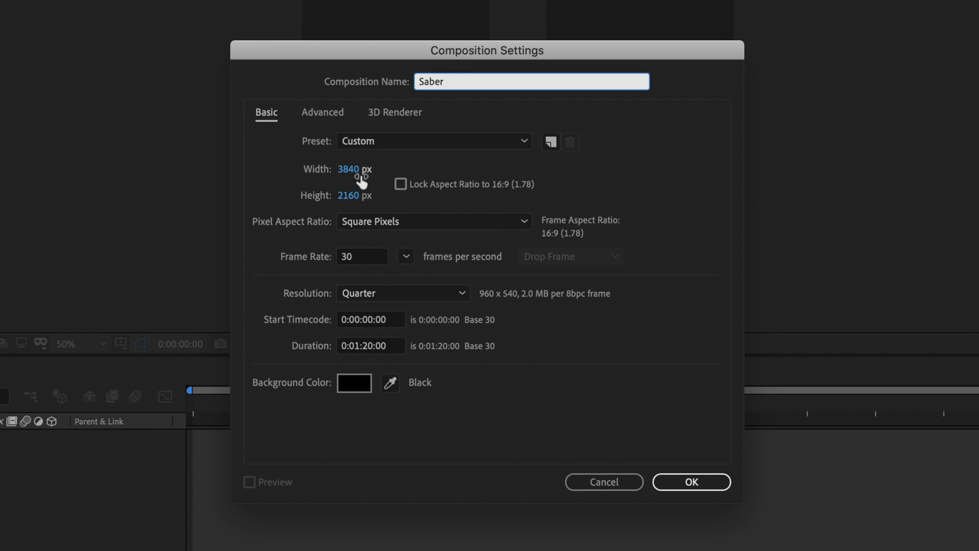
{"action": "left_click", "coordinate": [691, 482]}
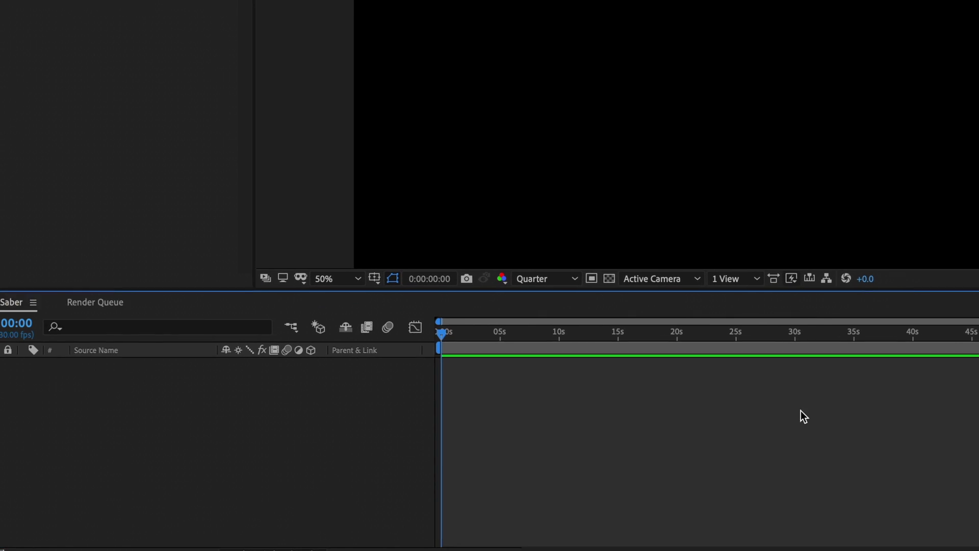
{"action": "right_click", "coordinate": [98, 462]}
{"action": "mouse_move", "coordinate": [512, 376]}
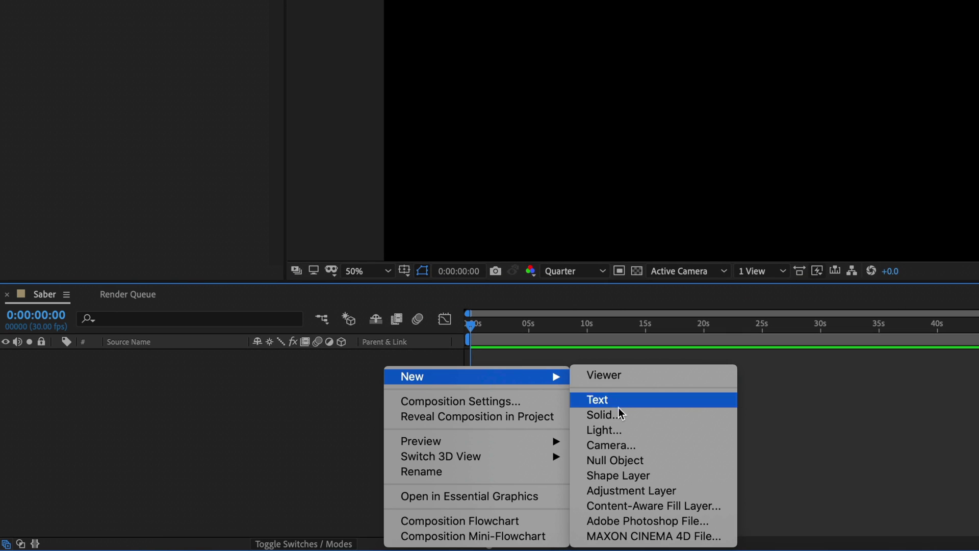
{"action": "left_click", "coordinate": [620, 412]}
{"action": "type", "text": "Saber"}
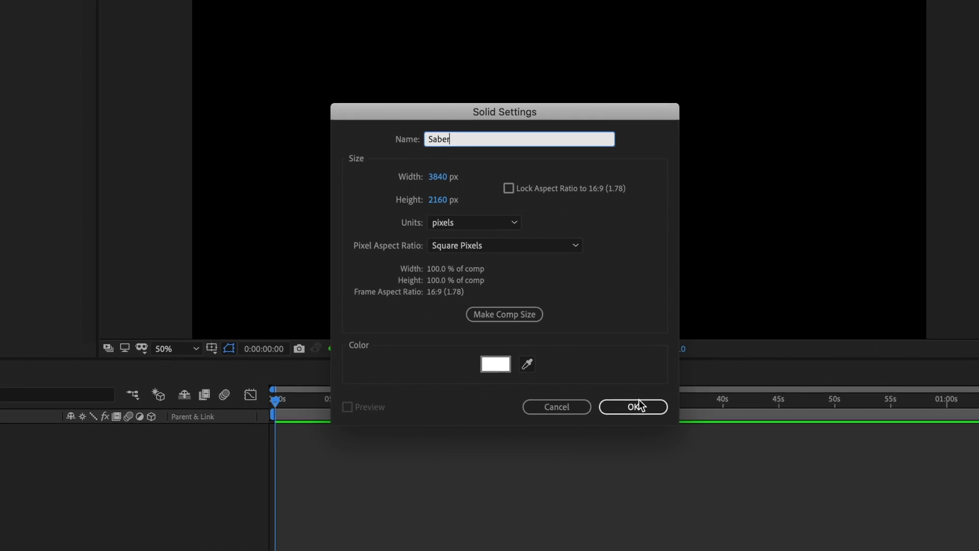
{"action": "left_click", "coordinate": [659, 410]}
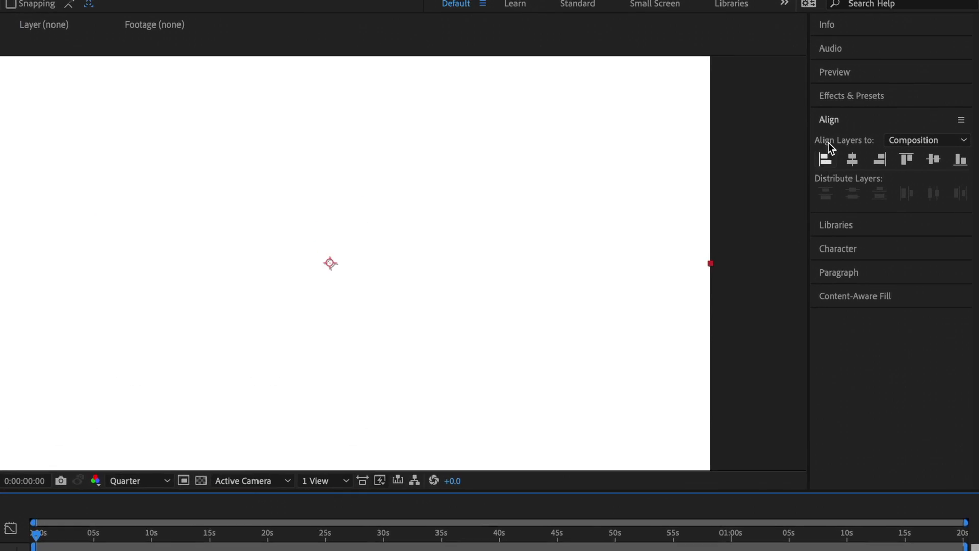
Find the Saber effect in Effects & Presets and apply it to the Saber solid.
{"action": "left_click", "coordinate": [892, 93]}
{"action": "left_click", "coordinate": [835, 122]}
{"action": "type", "text": "saber"}
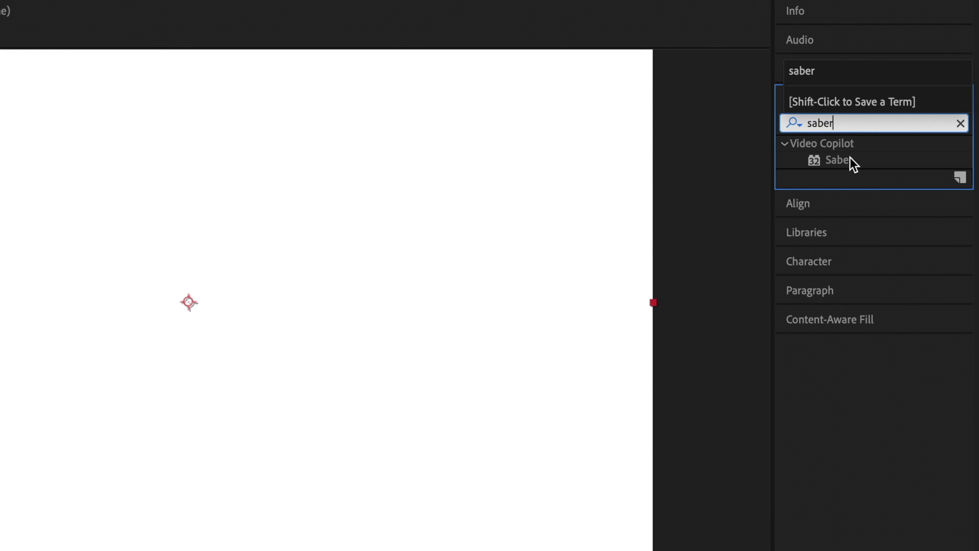
{"action": "left_click_drag", "start_coordinate": [854, 157], "coordinate": [465, 246]}
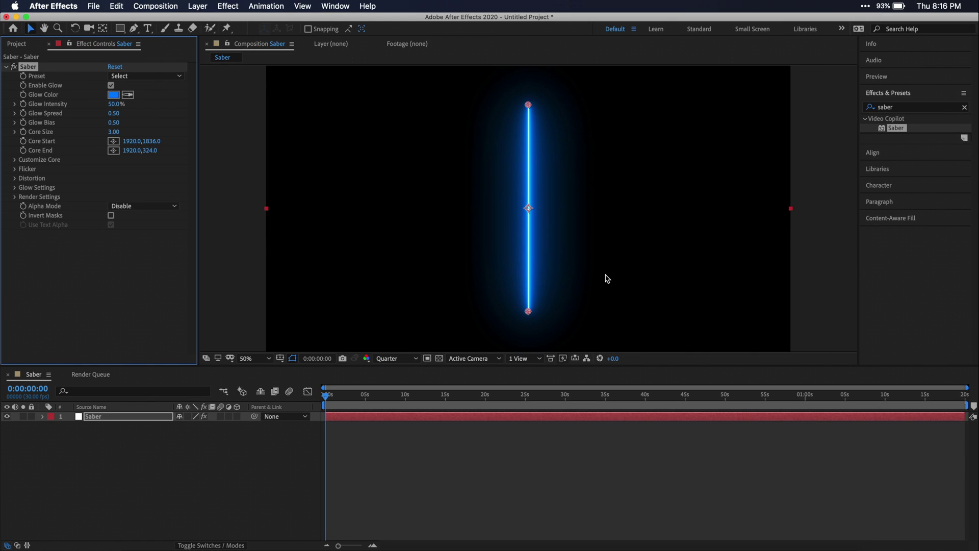
Add a text layer reading TECH on one line and INFUSION on a second.
{"action": "right_click", "coordinate": [224, 426]}
{"action": "mouse_move", "coordinate": [252, 433]}
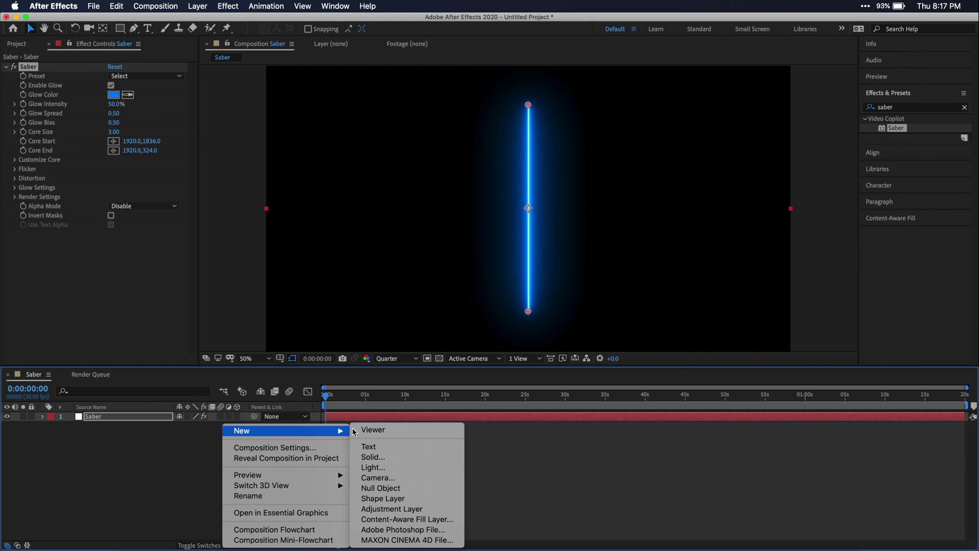
{"action": "left_click", "coordinate": [378, 447]}
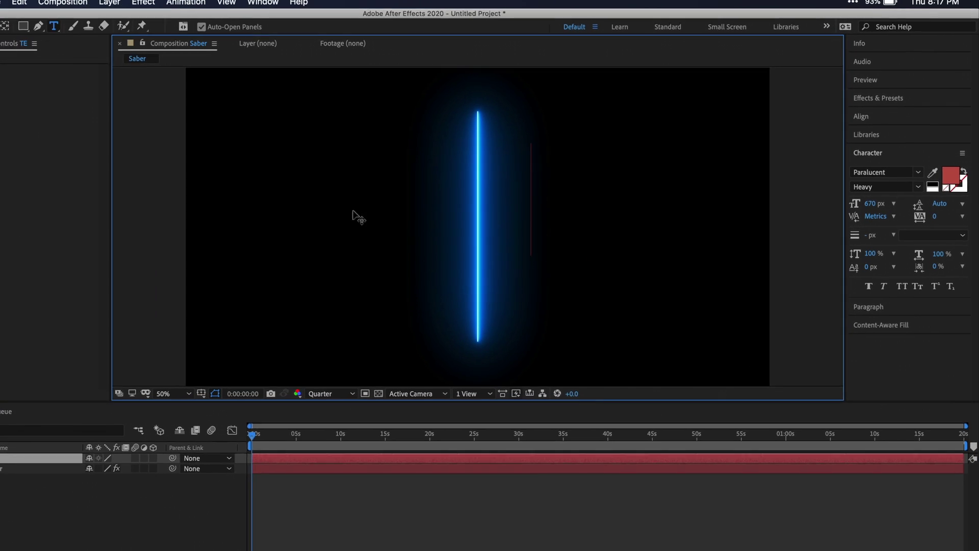
{"action": "type", "text": "TECH"}
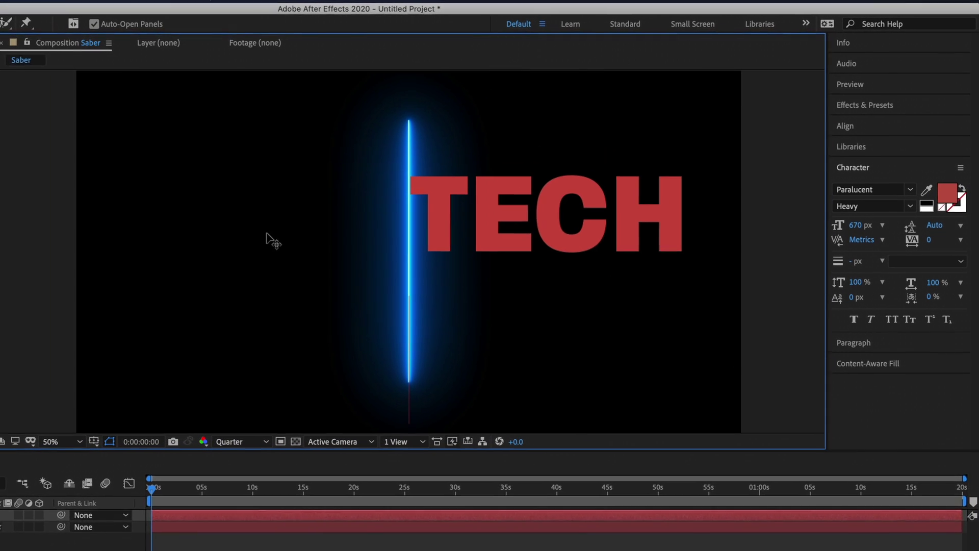
{"action": "key", "text": "Return"}
{"action": "type", "text": "INFUSION"}
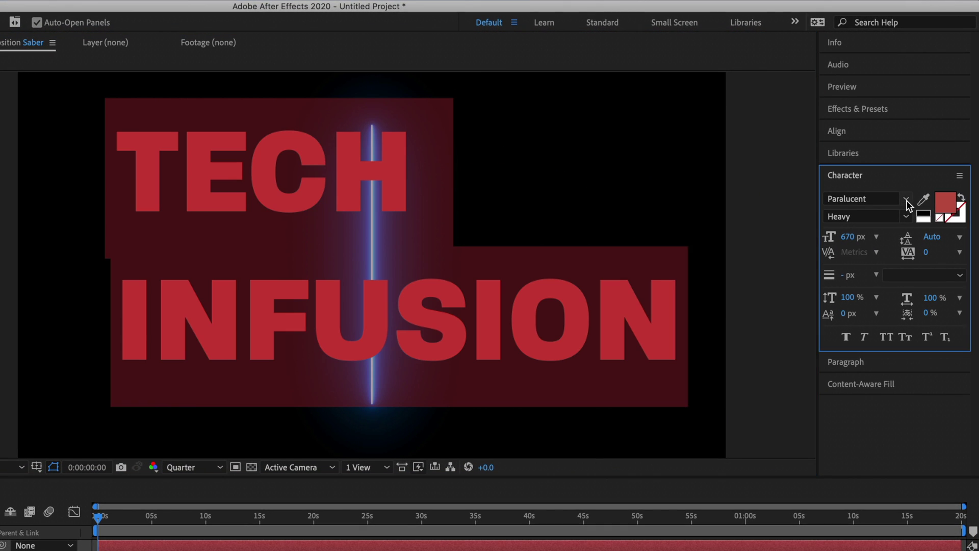
Style the text as Bebas Neue Bold, centre-aligned, with 610 px leading.
{"action": "left_click", "coordinate": [907, 199]}
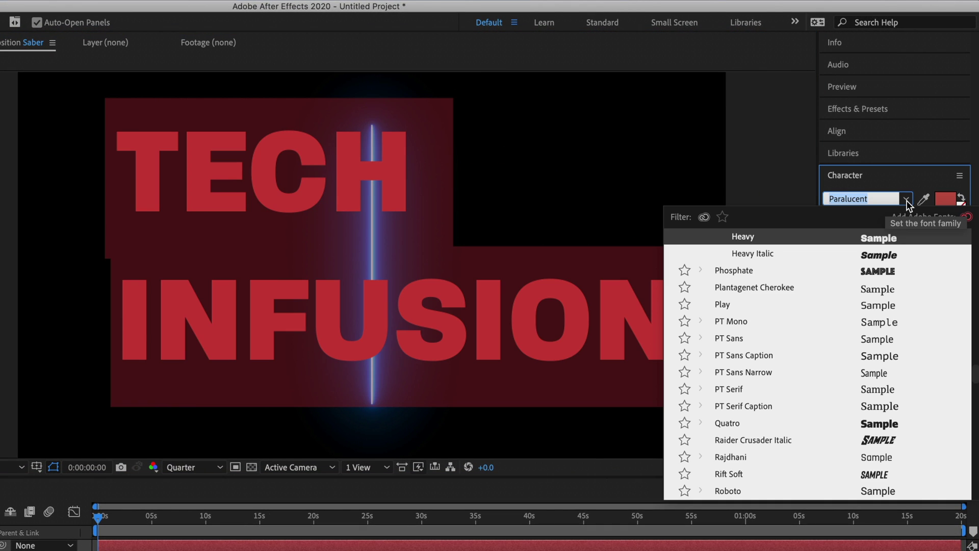
{"action": "scroll", "coordinate": [807, 323], "scroll_direction": "up", "scroll_amount": 10}
{"action": "scroll", "coordinate": [807, 323], "scroll_direction": "down", "scroll_amount": 2}
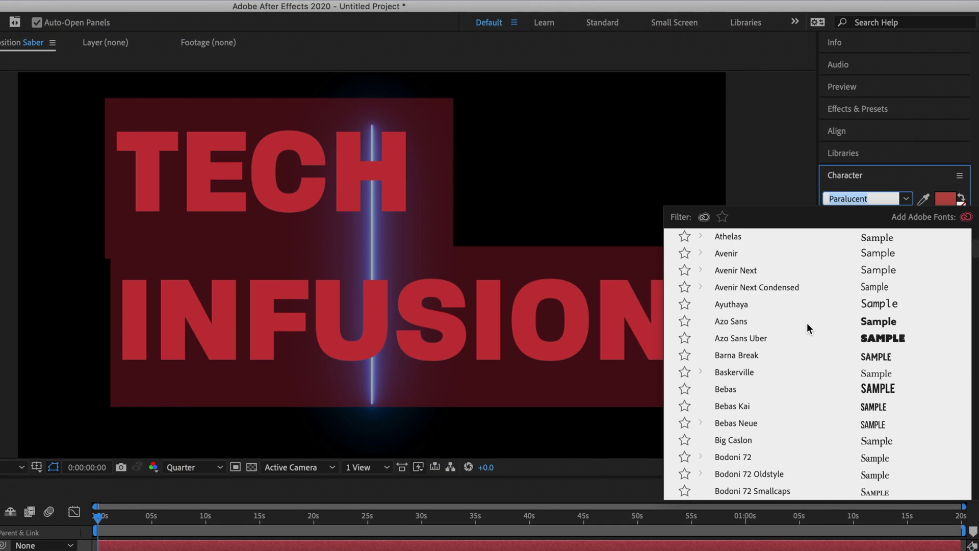
{"action": "left_click", "coordinate": [760, 421]}
{"action": "left_click", "coordinate": [906, 218]}
{"action": "left_click", "coordinate": [867, 295]}
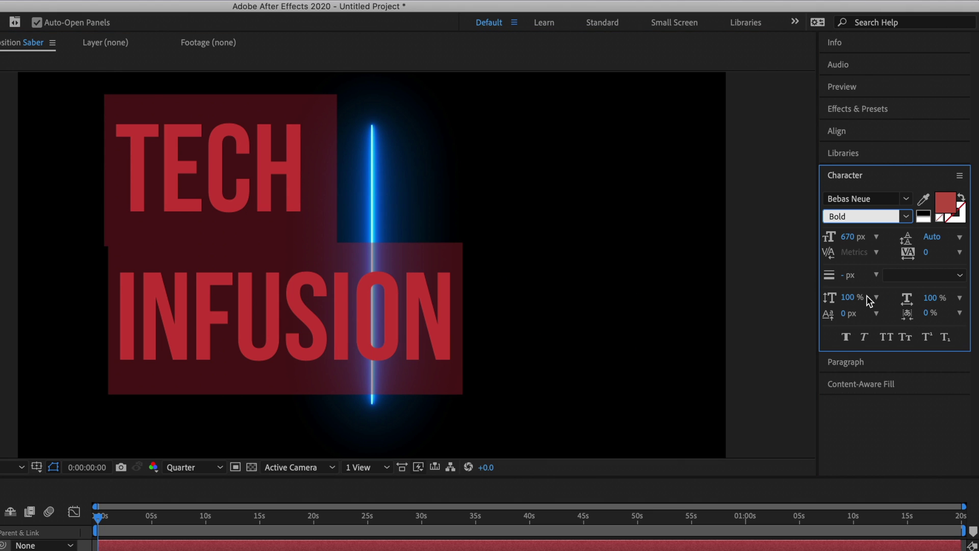
{"action": "left_click", "coordinate": [867, 406]}
{"action": "left_click", "coordinate": [851, 216]}
{"action": "left_click", "coordinate": [888, 175]}
{"action": "left_click_drag", "start_coordinate": [932, 237], "coordinate": [965, 199]}
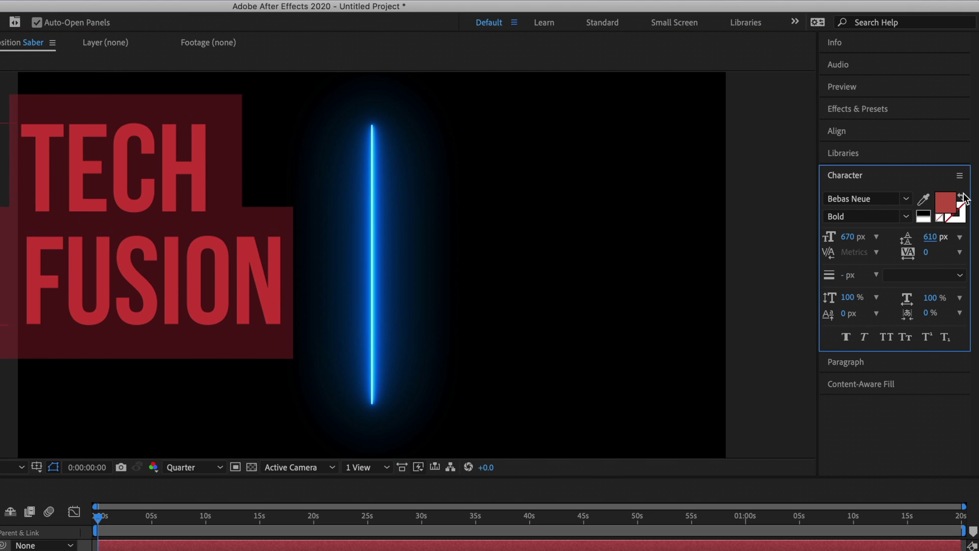
Centre the text layer horizontally and vertically in the composition.
{"action": "left_click", "coordinate": [913, 131]}
{"action": "left_click", "coordinate": [860, 167]}
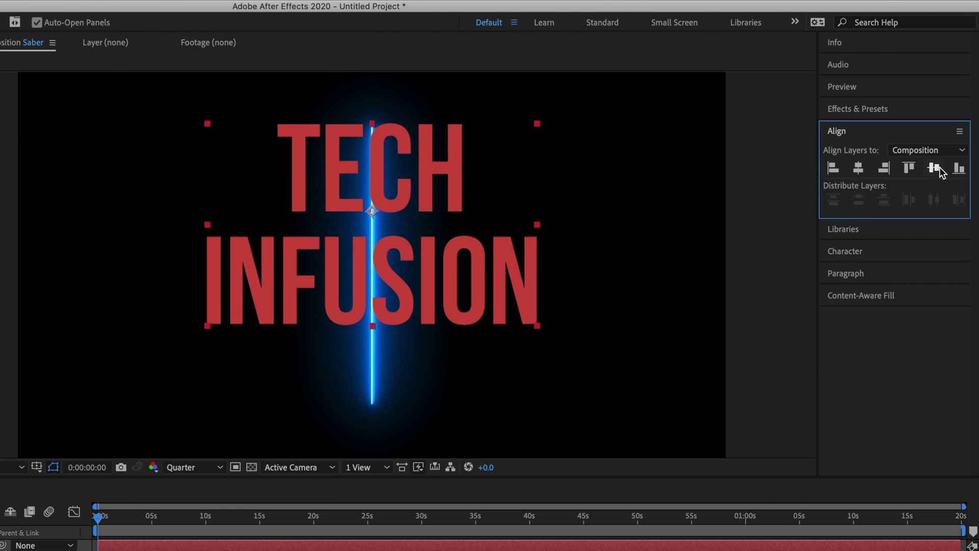
{"action": "left_click", "coordinate": [934, 167]}
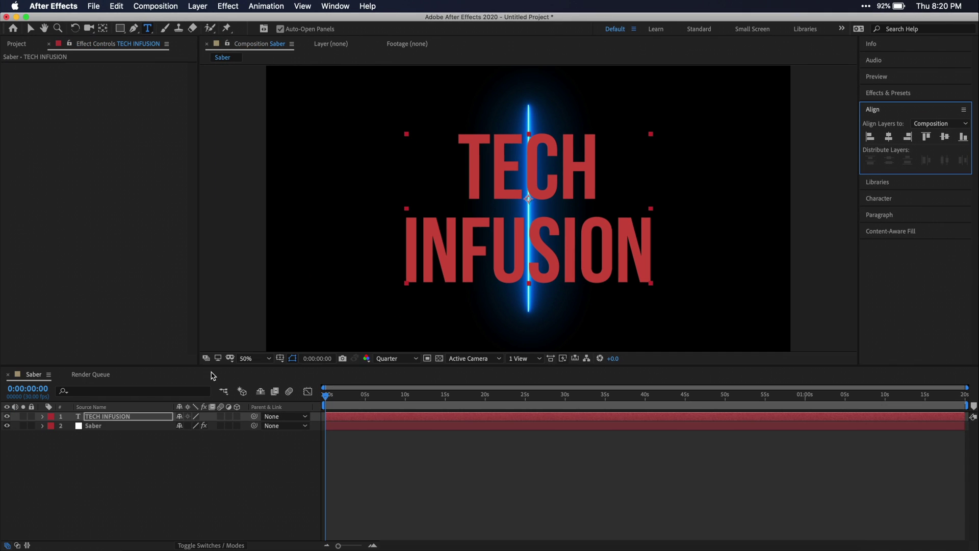
{"action": "left_click", "coordinate": [116, 417]}
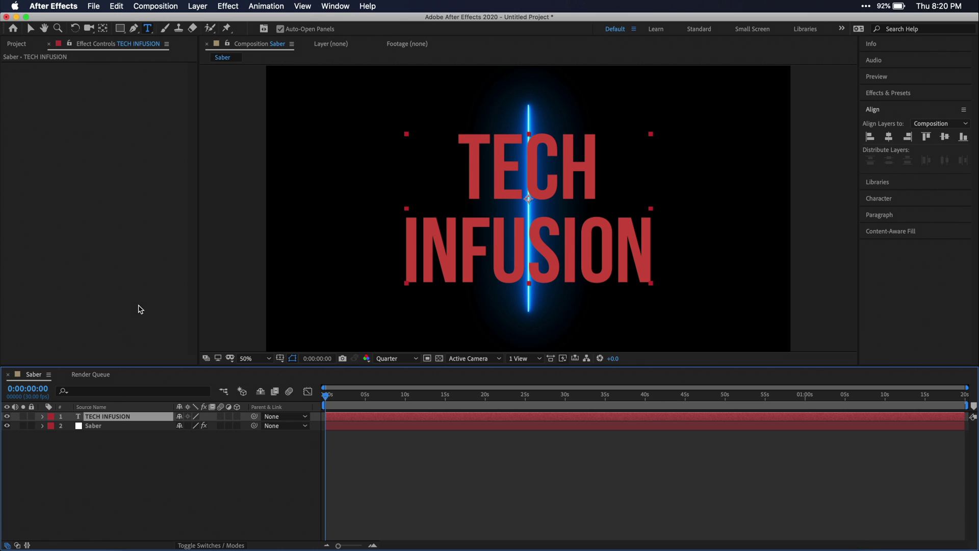
Auto-trace the TECH INFUSION text into masks and delete the original text layer.
{"action": "left_click", "coordinate": [198, 6]}
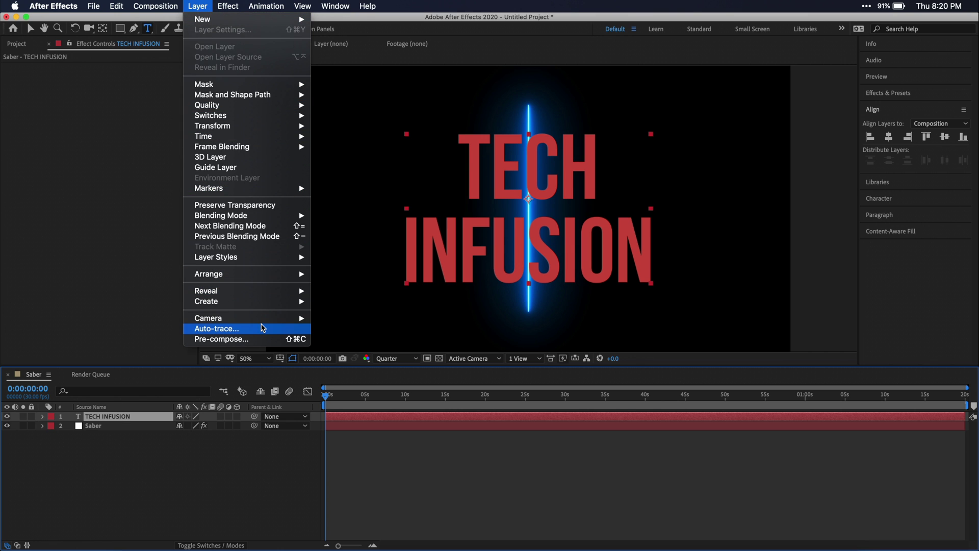
{"action": "left_click", "coordinate": [261, 328]}
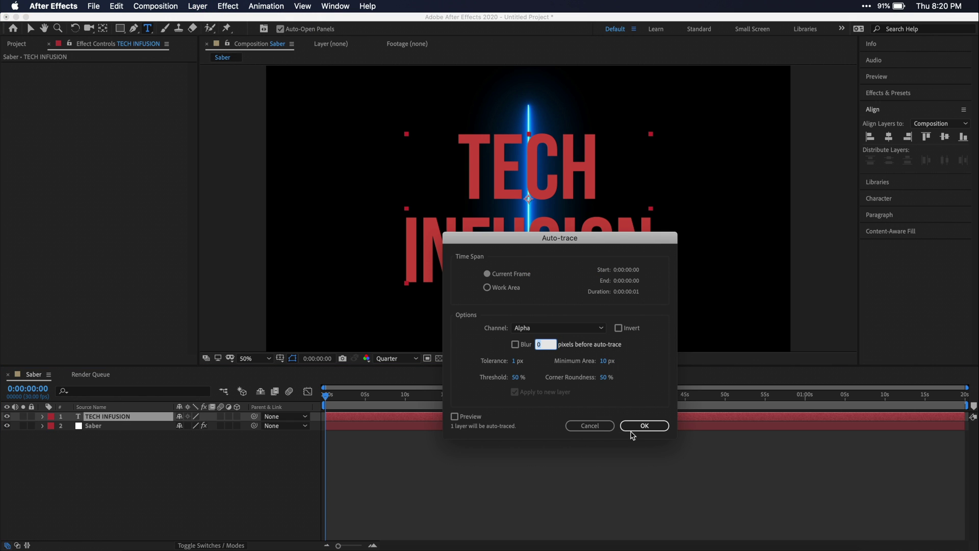
{"action": "left_click", "coordinate": [645, 427]}
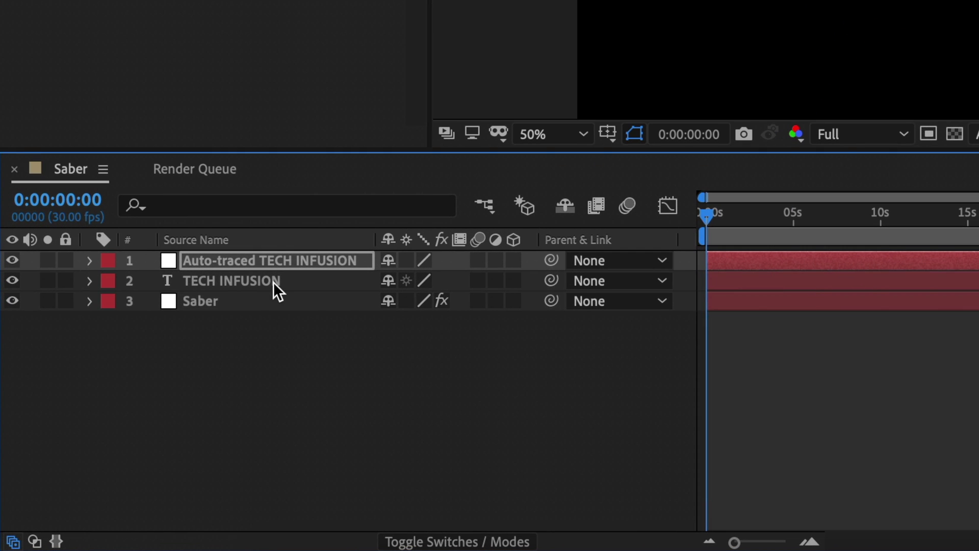
{"action": "left_click", "coordinate": [275, 282]}
{"action": "key", "text": "Delete"}
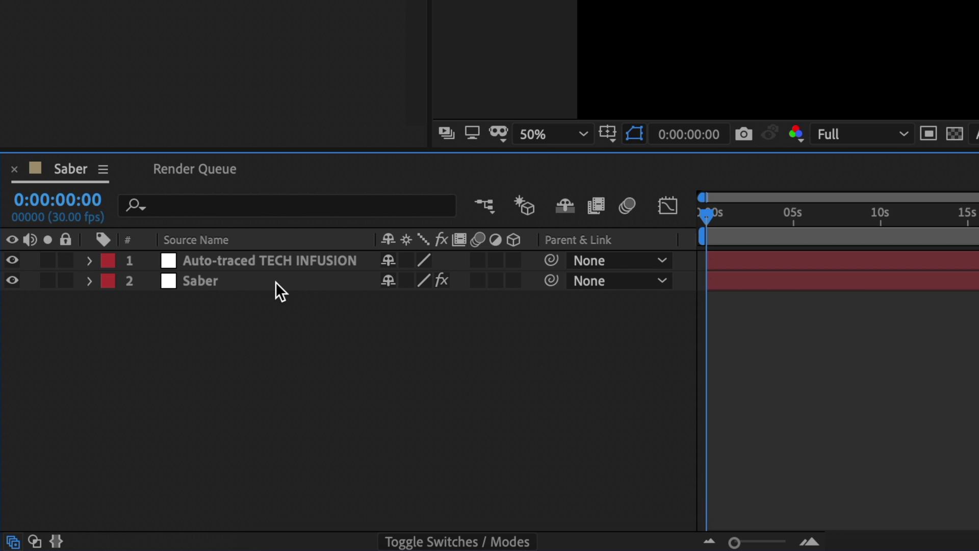
Expand the auto-traced layer's masks and select Mask 1 through Mask 13.
{"action": "left_click", "coordinate": [90, 261]}
{"action": "left_click", "coordinate": [110, 282]}
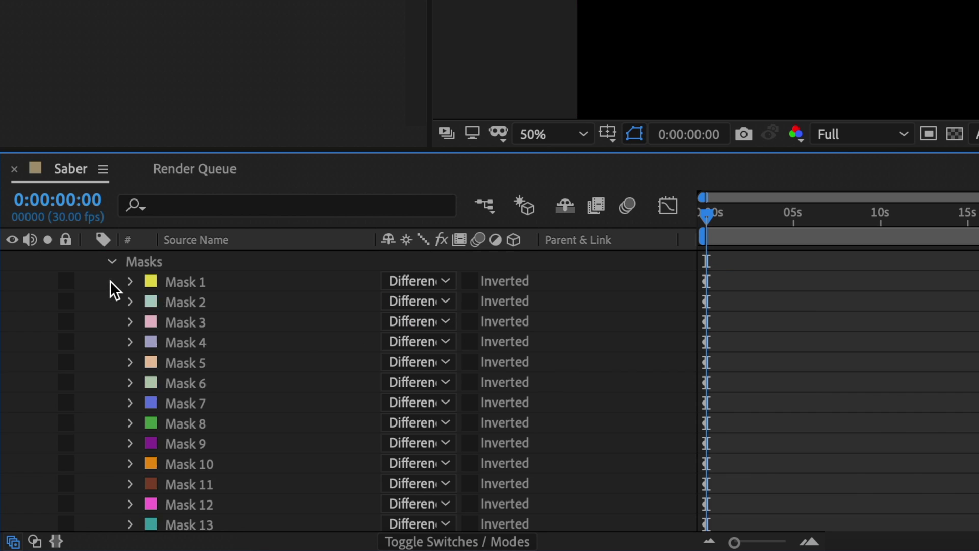
{"action": "left_click", "coordinate": [194, 281]}
{"action": "scroll", "coordinate": [240, 390], "scroll_direction": "down", "scroll_amount": 2}
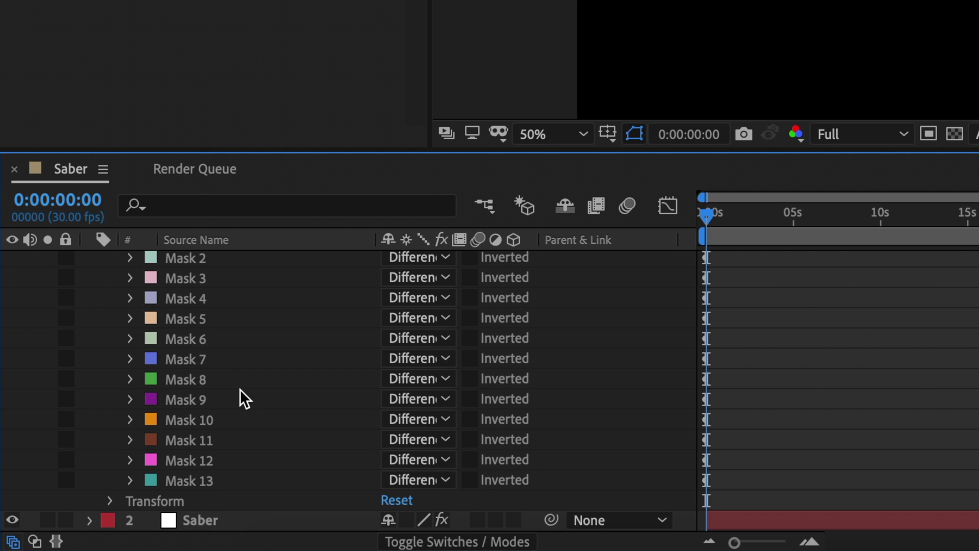
{"action": "left_click", "coordinate": [233, 480], "text": "shift"}
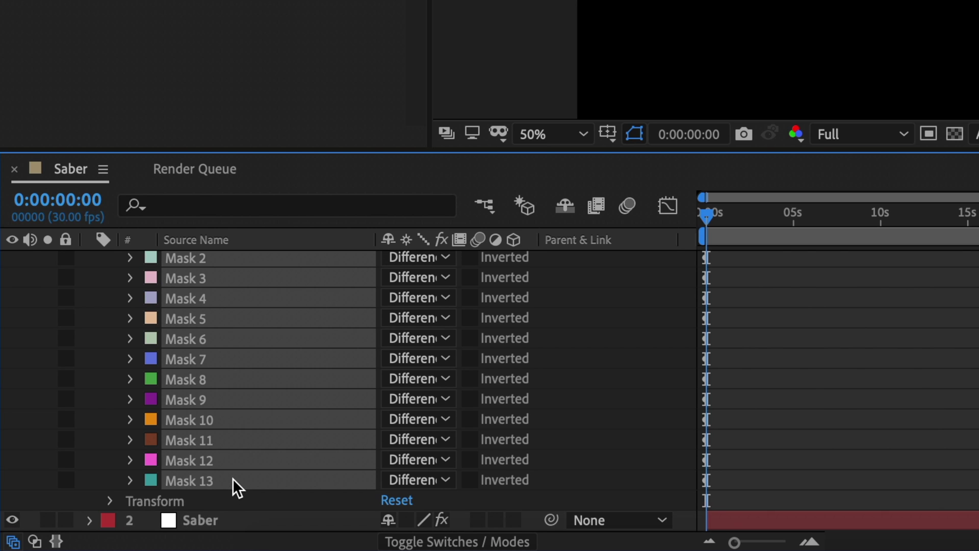
Rename the solid to Saber, collapse the masks list, and hide the auto-traced layer.
{"action": "left_click", "coordinate": [215, 521]}
{"action": "key", "text": "Return"}
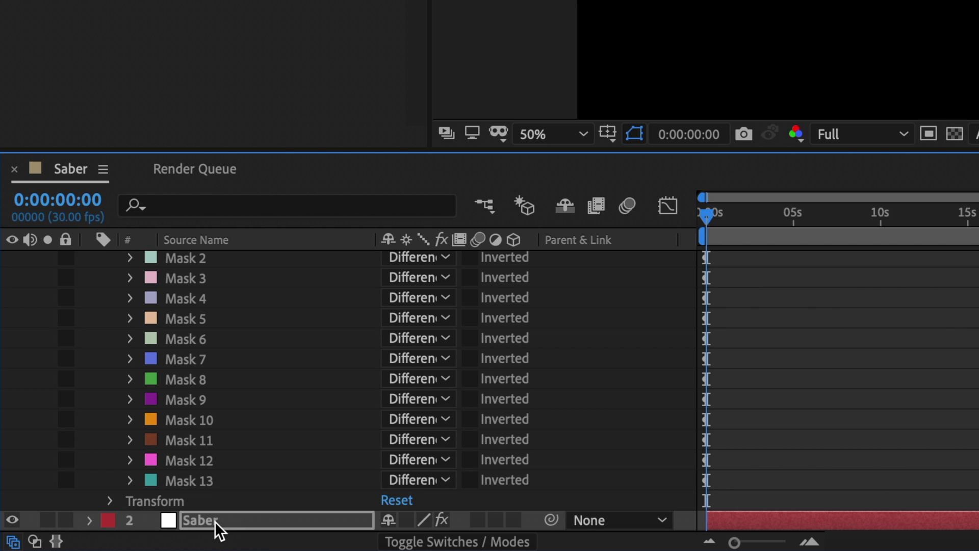
{"action": "key", "text": "Return"}
{"action": "scroll", "coordinate": [215, 521], "scroll_direction": "up", "scroll_amount": 2}
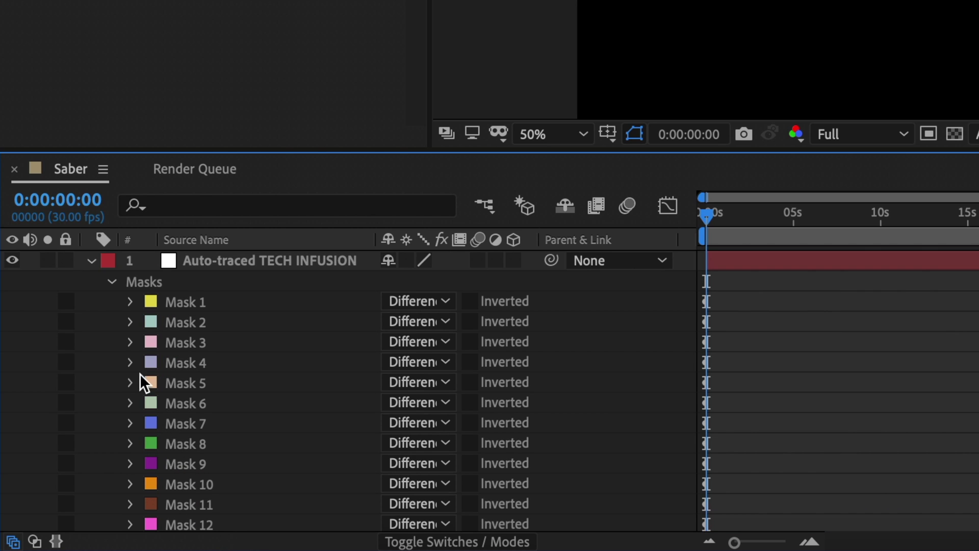
{"action": "left_click", "coordinate": [91, 262]}
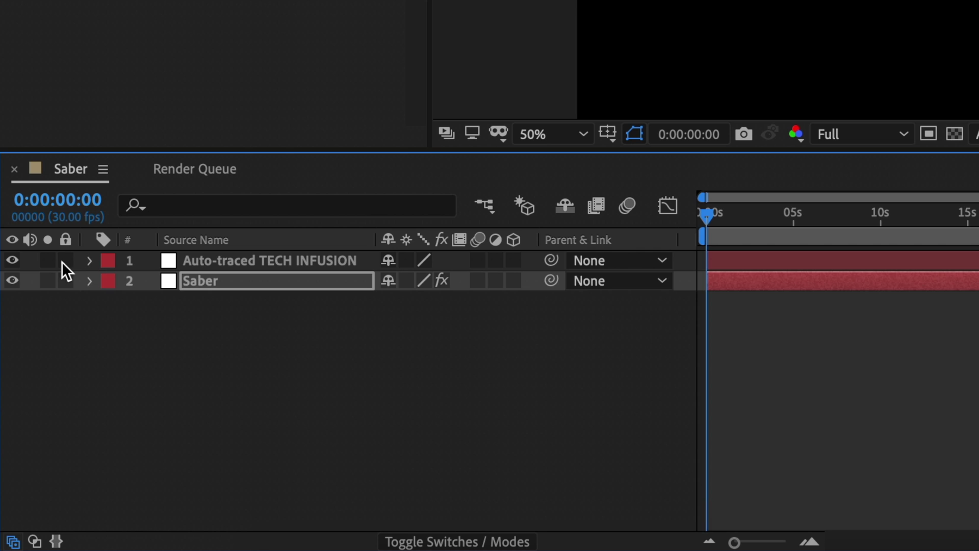
{"action": "left_click", "coordinate": [12, 261]}
Set Saber's Composite Settings to Transparent and its Core Type to Layer Masks.
{"action": "left_click", "coordinate": [196, 281]}
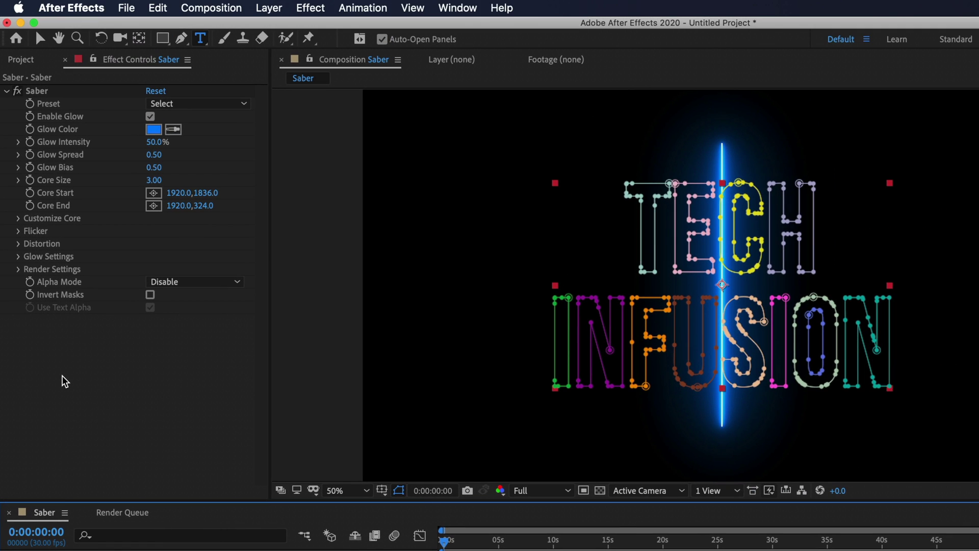
{"action": "left_click", "coordinate": [19, 270]}
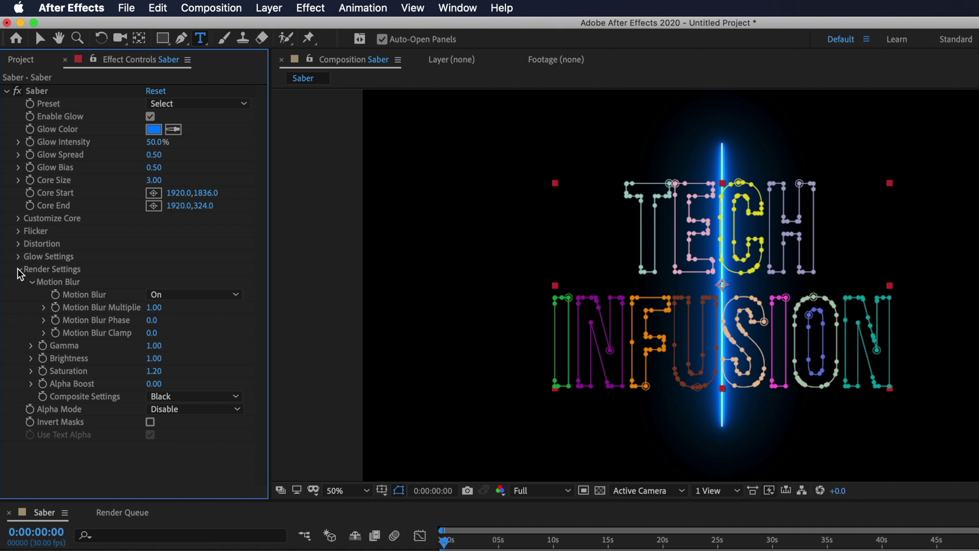
{"action": "left_click", "coordinate": [191, 397]}
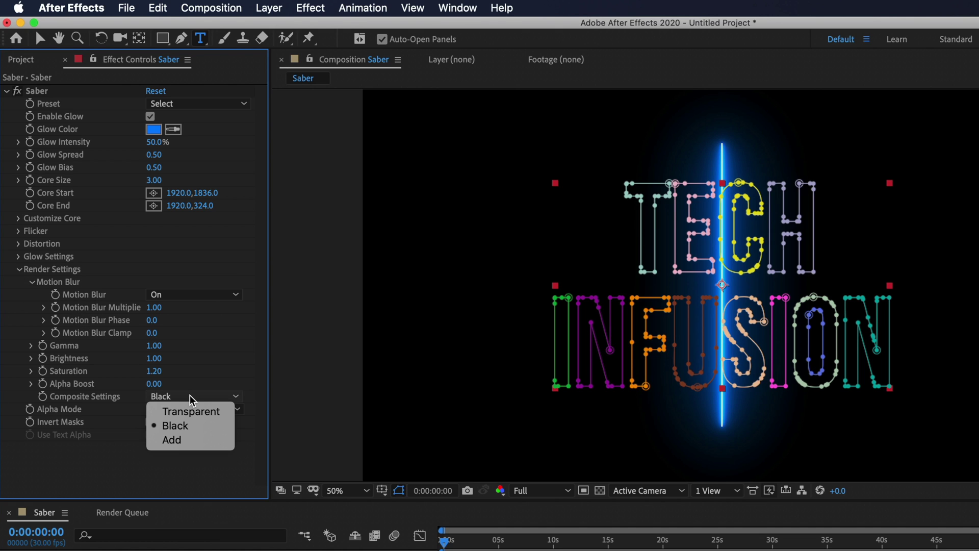
{"action": "left_click", "coordinate": [191, 411]}
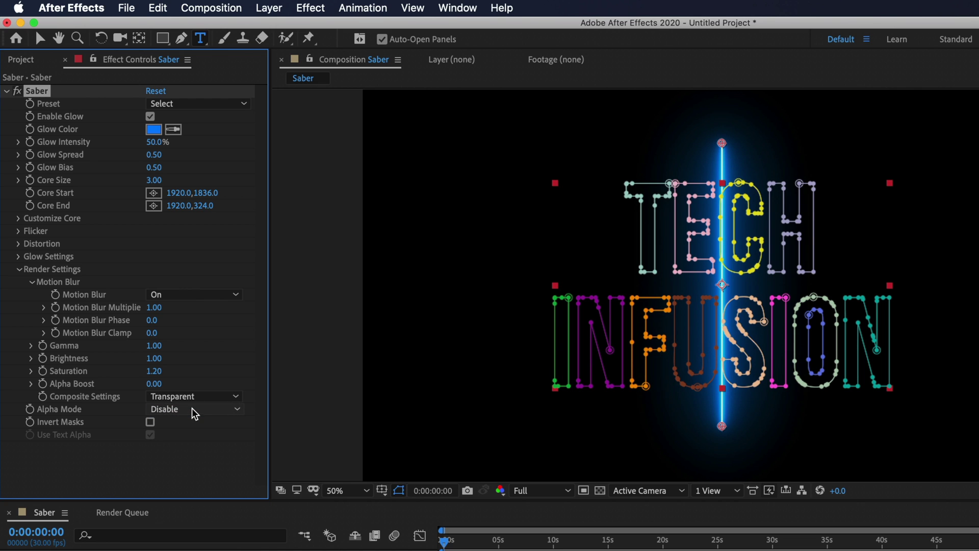
{"action": "left_click", "coordinate": [19, 219]}
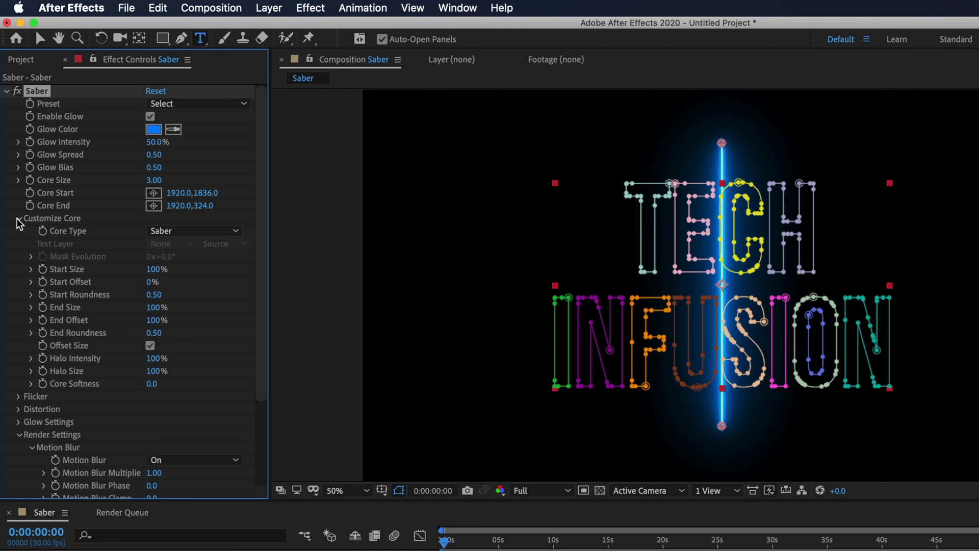
{"action": "left_click", "coordinate": [198, 232]}
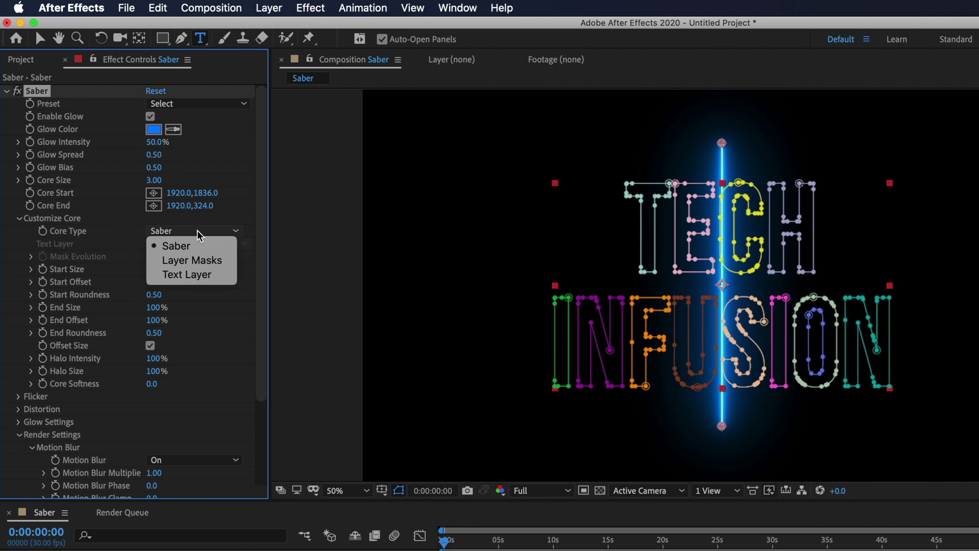
{"action": "left_click", "coordinate": [203, 260]}
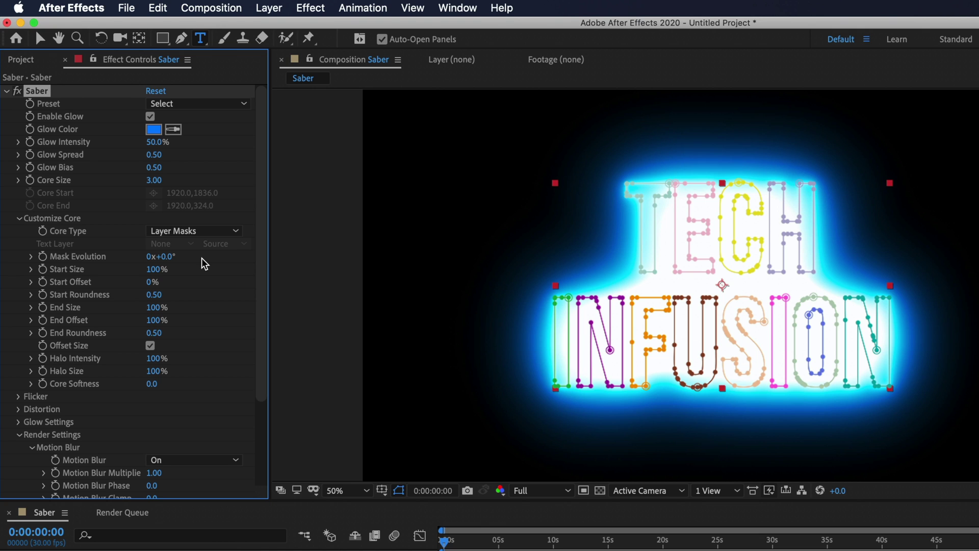
Try the Burning and Electric Saber presets, then settle on Neon.
{"action": "left_click", "coordinate": [222, 104]}
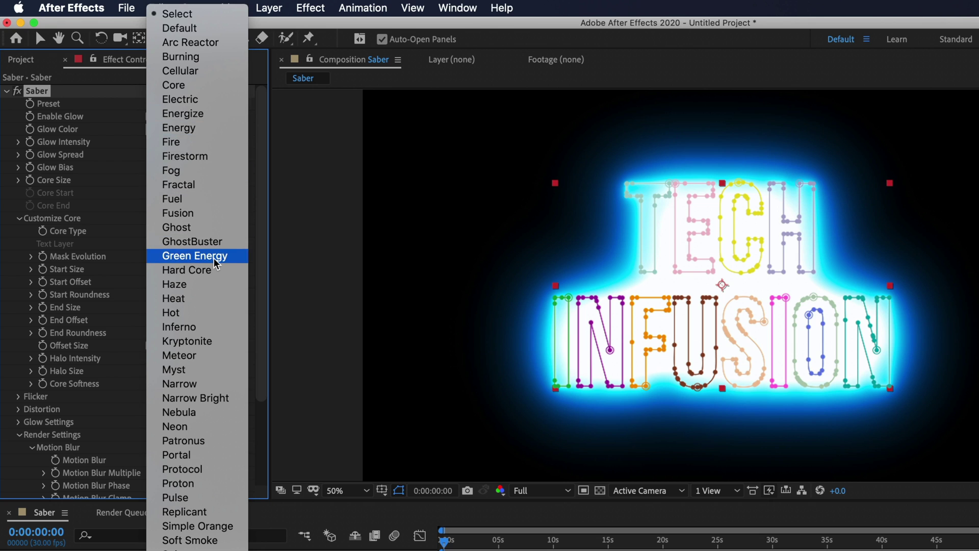
{"action": "left_click", "coordinate": [202, 57]}
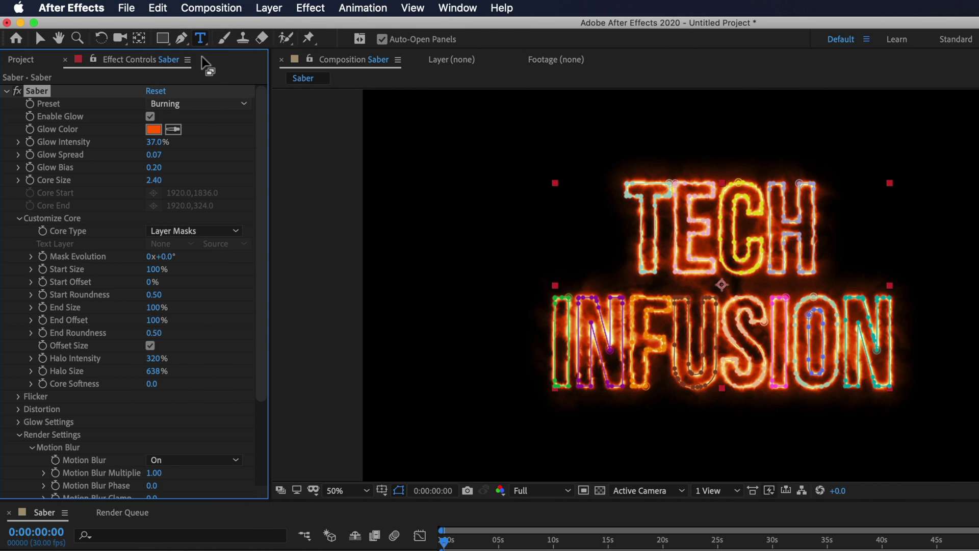
{"action": "left_click", "coordinate": [239, 104]}
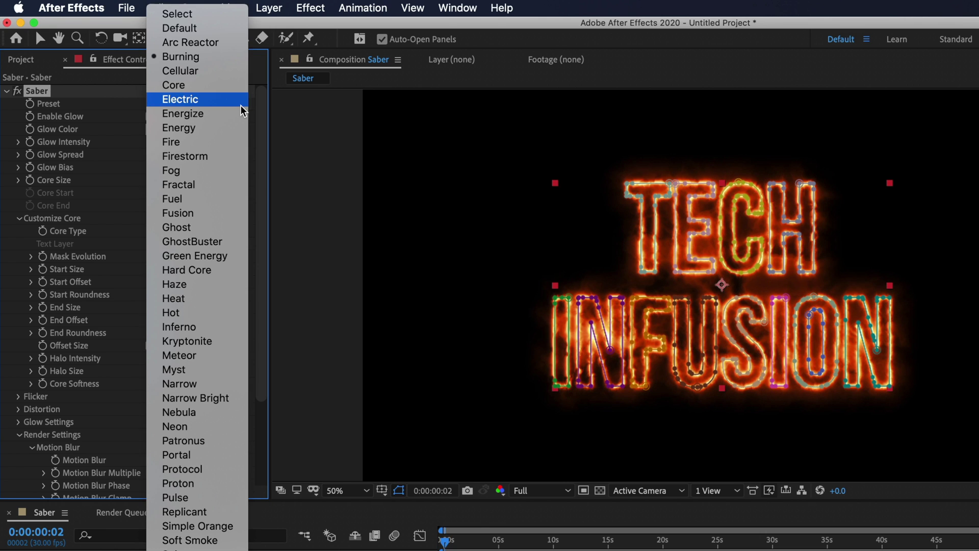
{"action": "left_click", "coordinate": [242, 104]}
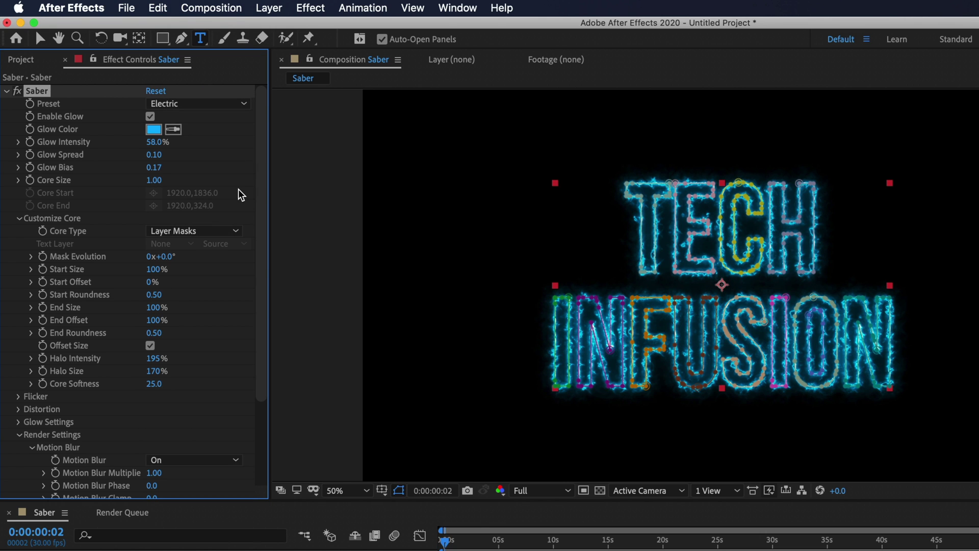
{"action": "left_click", "coordinate": [214, 104]}
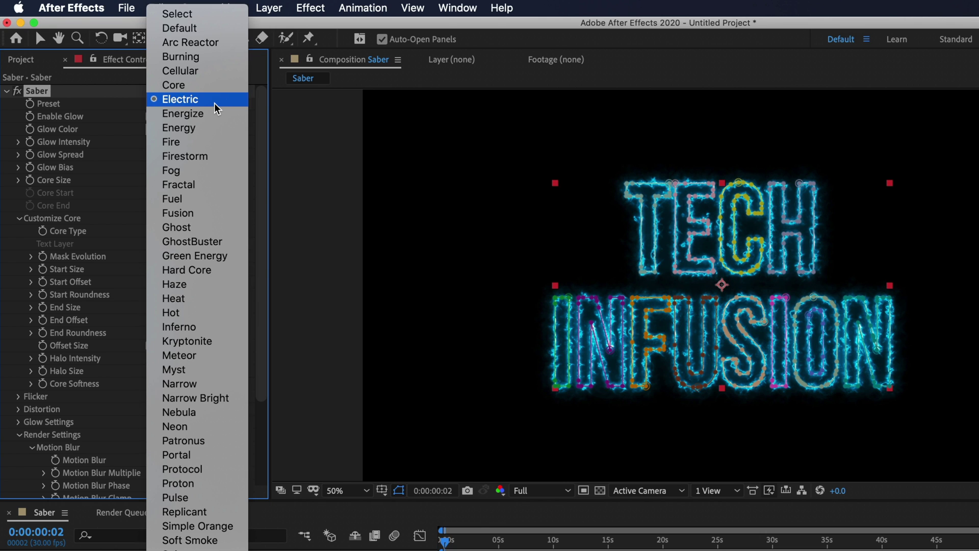
{"action": "left_click", "coordinate": [217, 427]}
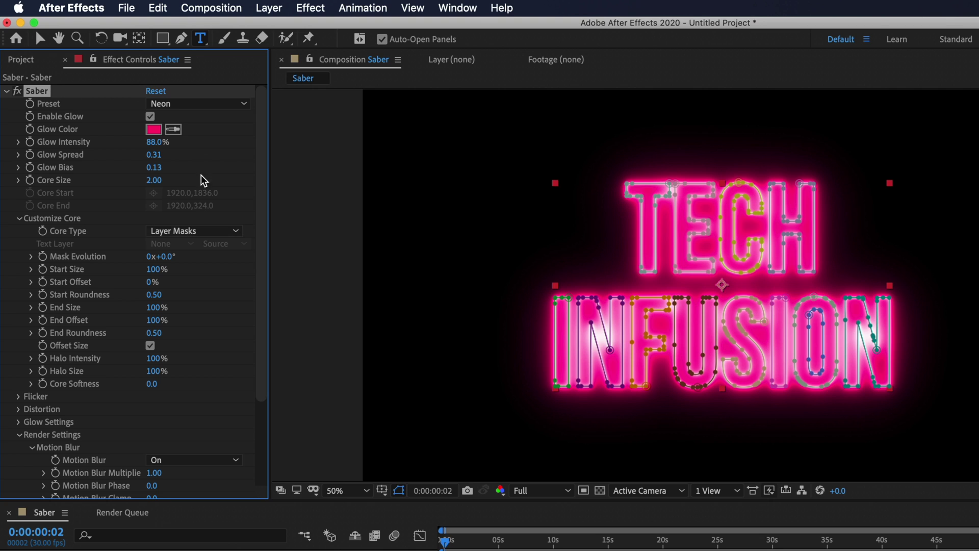
Change the Saber glow colour to cyan.
{"action": "left_click", "coordinate": [155, 130]}
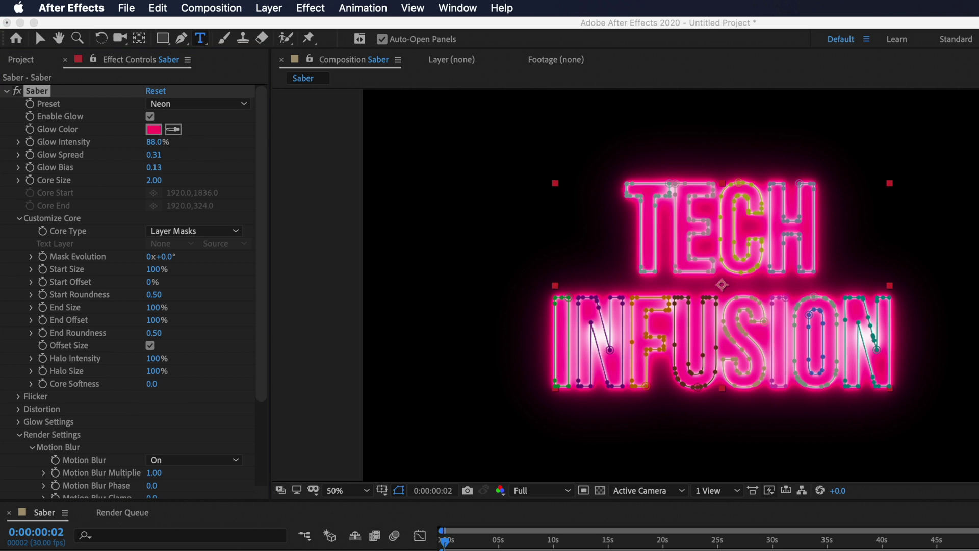
{"action": "left_click_drag", "start_coordinate": [905, 273], "coordinate": [907, 311]}
{"action": "key", "text": "Return"}
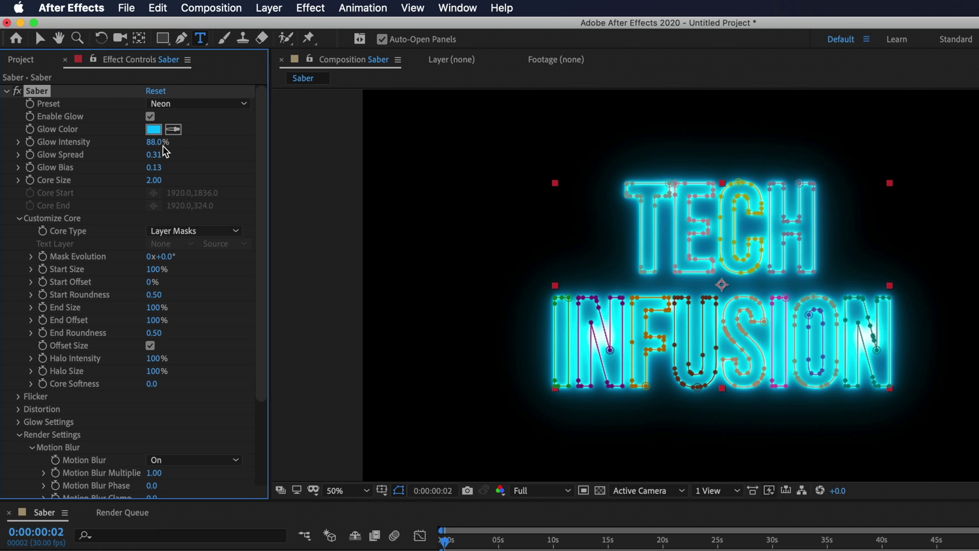
Test glow intensity 208% and core size 0.50, undo both, then deselect the layer.
{"action": "left_click_drag", "start_coordinate": [159, 144], "coordinate": [241, 143]}
{"action": "key", "text": "super+z"}
{"action": "left_click", "coordinate": [154, 180]}
{"action": "type", "text": "0.5"}
{"action": "key", "text": "Return"}
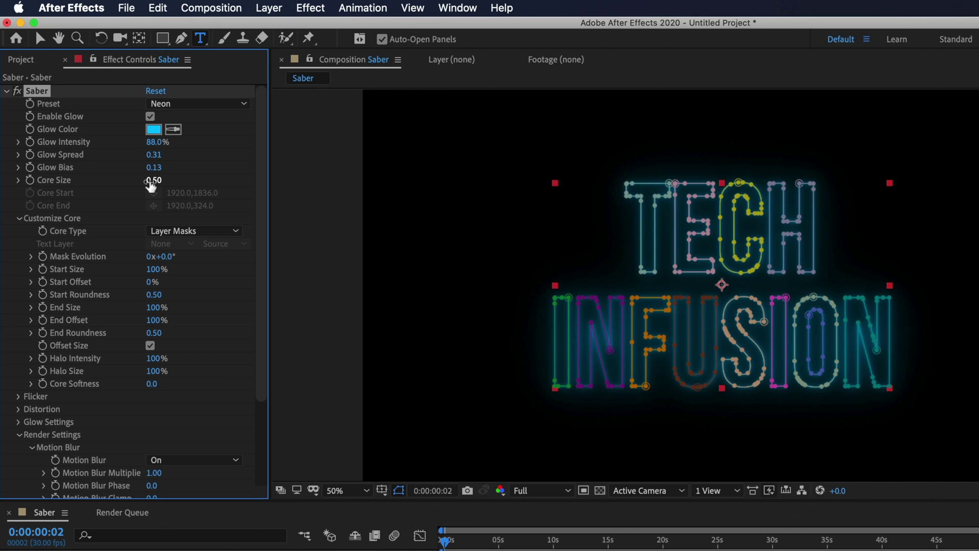
{"action": "key", "text": "super+z"}
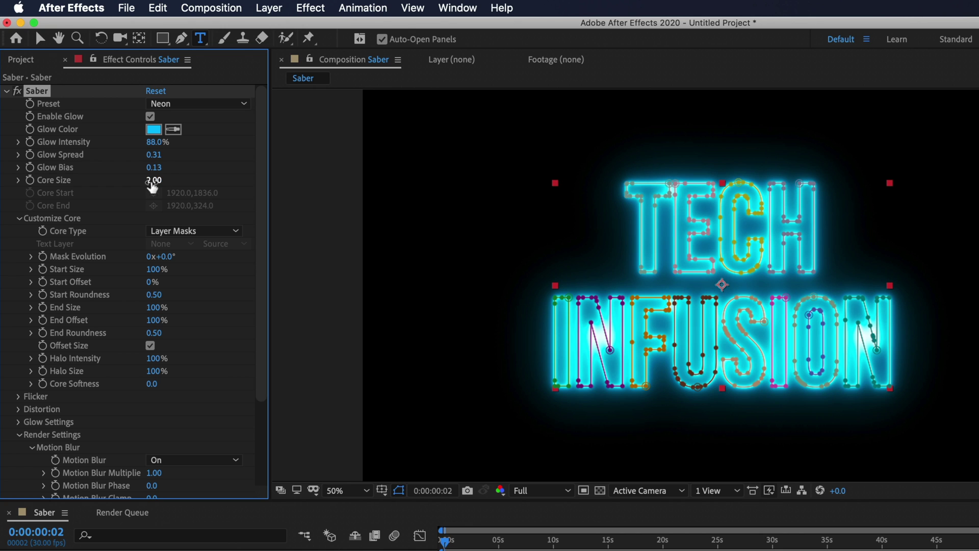
{"action": "key", "text": "super+shift+a"}
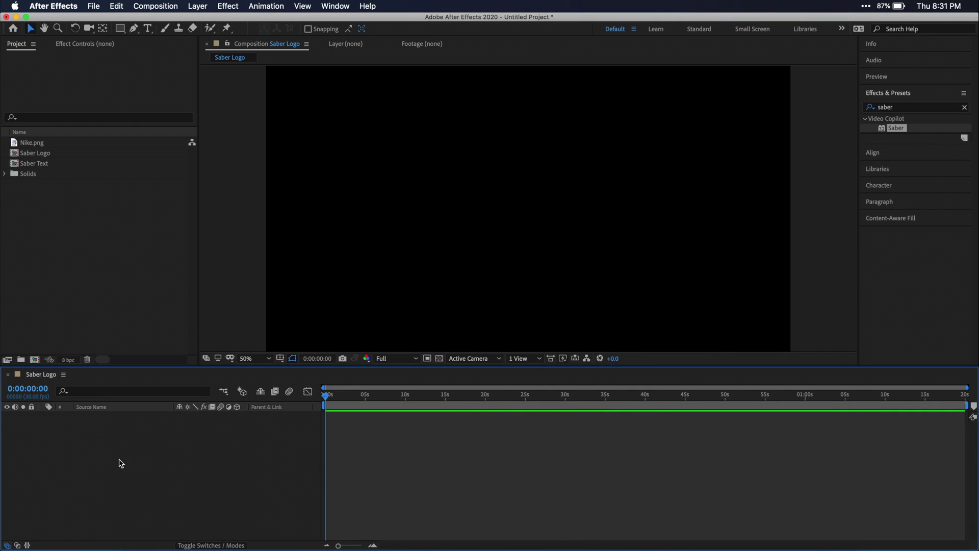
Add a new solid layer and apply the Saber effect to it.
{"action": "right_click", "coordinate": [121, 462]}
{"action": "mouse_move", "coordinate": [204, 431]}
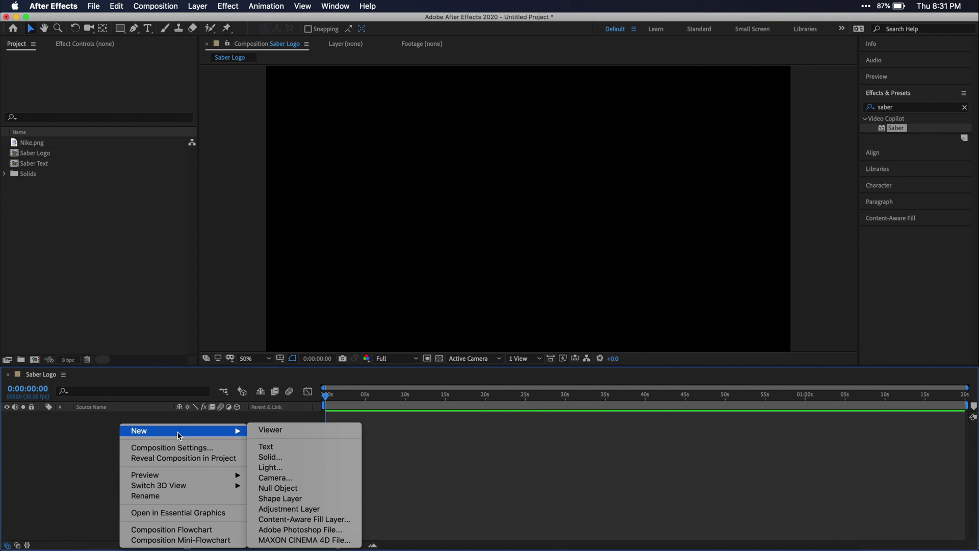
{"action": "left_click", "coordinate": [297, 458]}
{"action": "key", "text": "Return"}
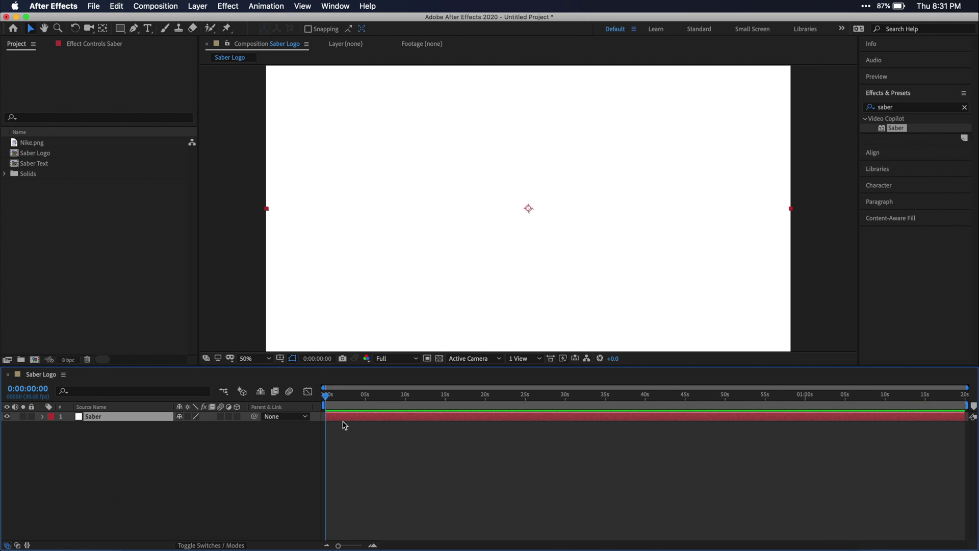
{"action": "left_click_drag", "start_coordinate": [896, 128], "coordinate": [545, 209]}
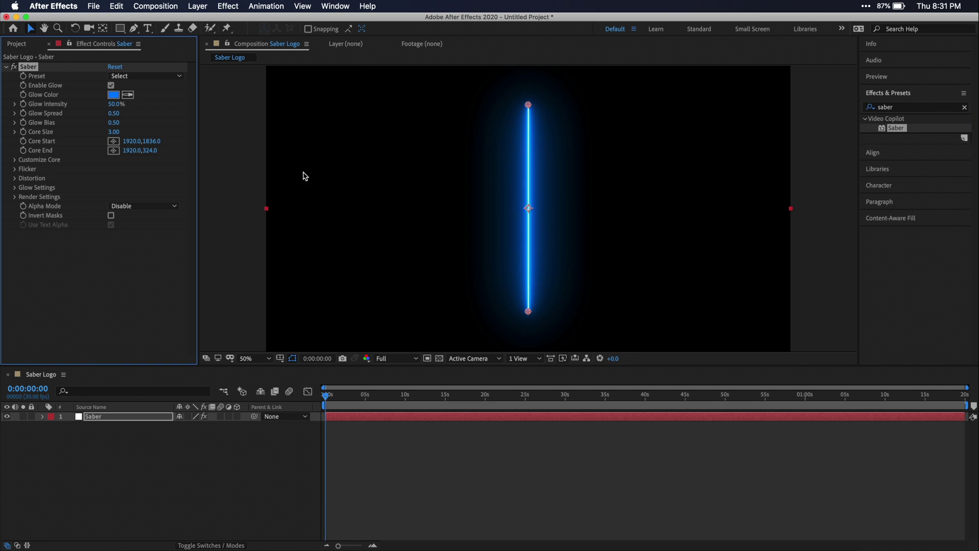
Add Nike.png to the composition and auto-trace it into mask outlines.
{"action": "left_click", "coordinate": [17, 44]}
{"action": "left_click_drag", "start_coordinate": [36, 142], "coordinate": [97, 416]}
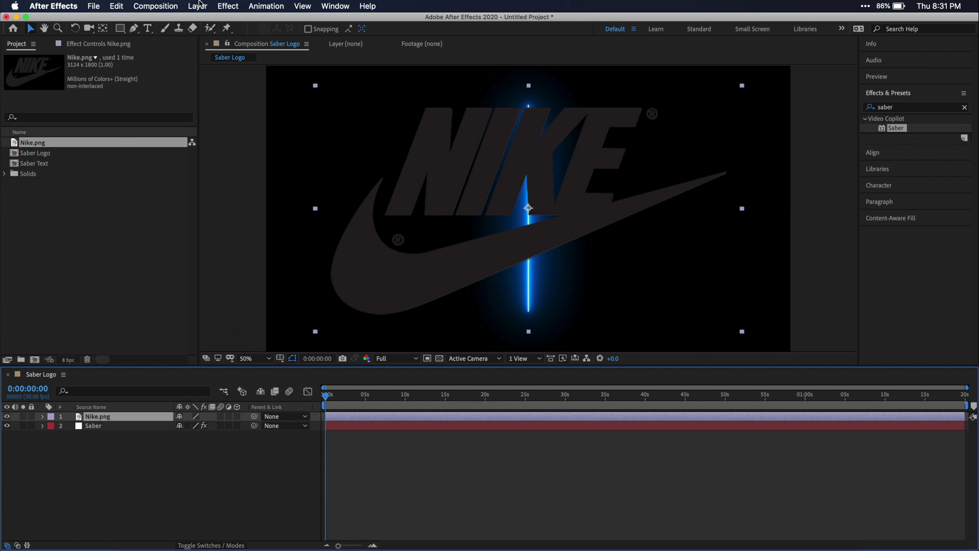
{"action": "left_click", "coordinate": [197, 5]}
{"action": "left_click", "coordinate": [301, 336]}
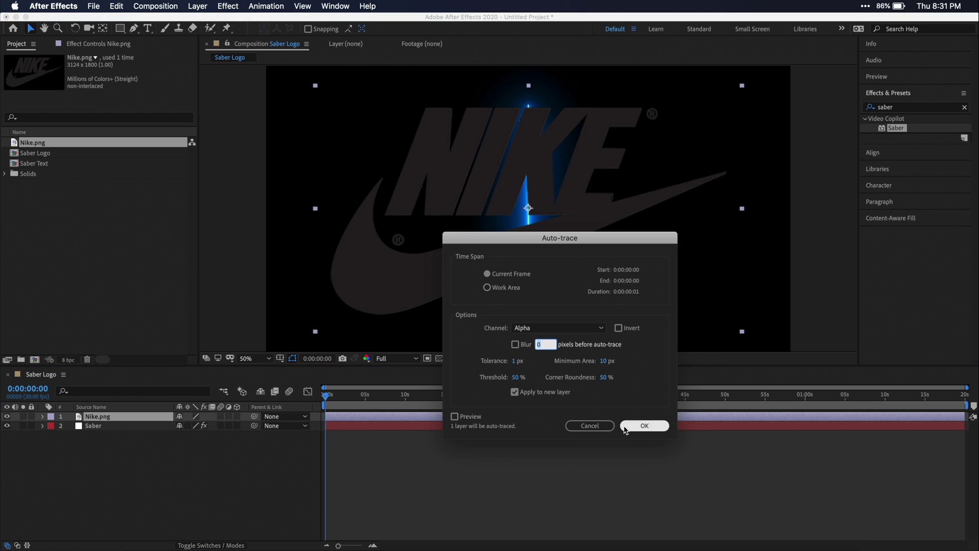
{"action": "left_click", "coordinate": [645, 426]}
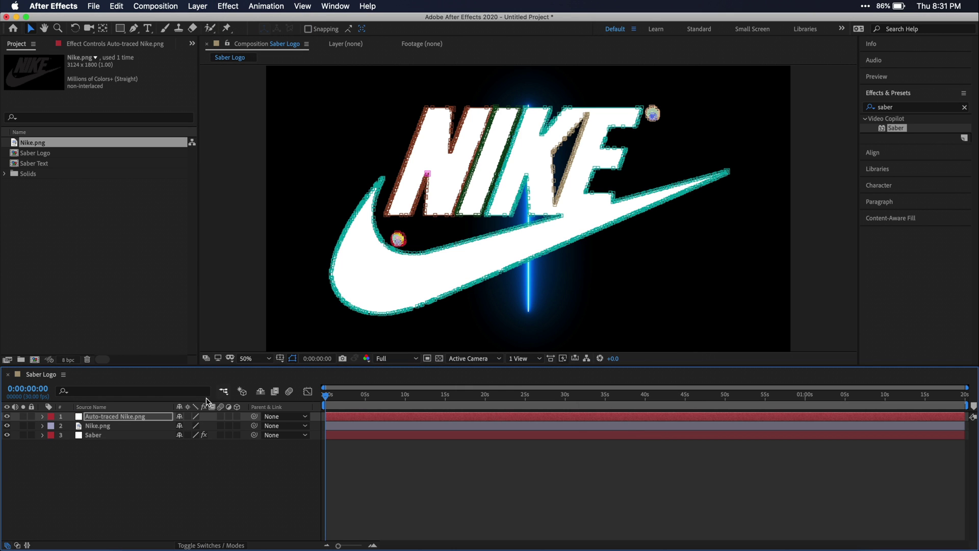
Delete the Nike image layer, select the traced Masks 1–13, then select the Saber layer.
{"action": "left_click", "coordinate": [152, 425]}
{"action": "key", "text": "Delete"}
{"action": "left_click", "coordinate": [43, 417]}
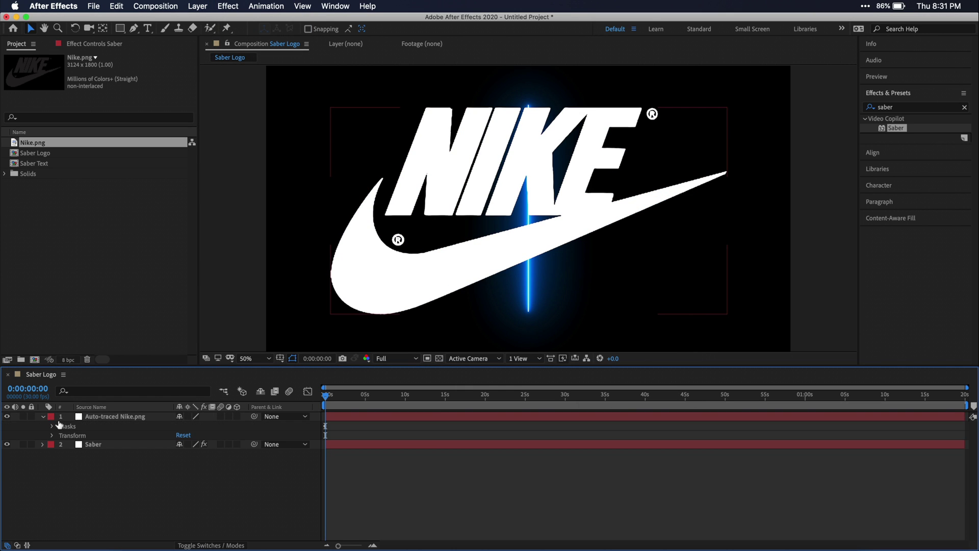
{"action": "left_click", "coordinate": [52, 426]}
{"action": "left_click", "coordinate": [87, 435]}
{"action": "scroll", "coordinate": [96, 484], "scroll_direction": "down", "scroll_amount": 2}
{"action": "left_click", "coordinate": [96, 519], "text": "shift"}
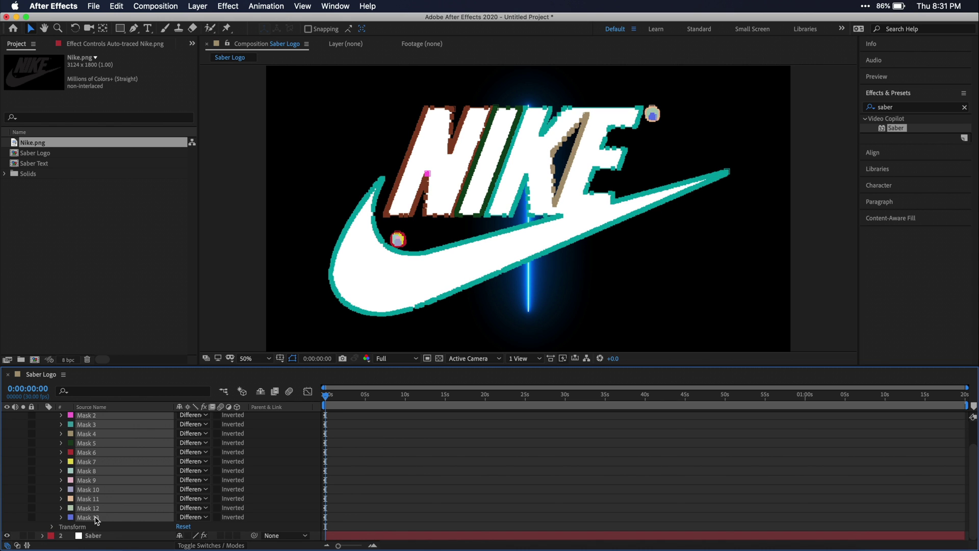
{"action": "left_click", "coordinate": [92, 536]}
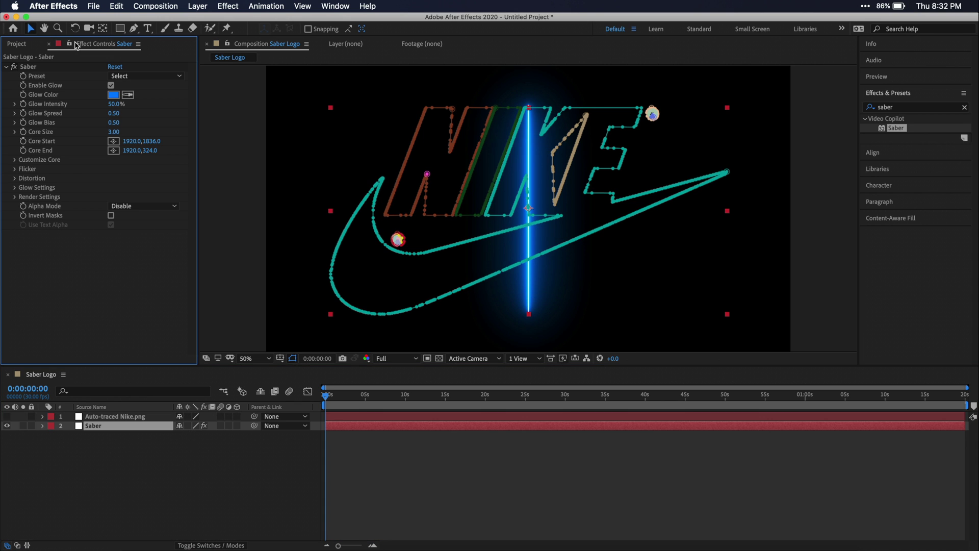
Set Composite to Transparent, Core Type to Layer Masks, and apply the Neon preset.
{"action": "left_click", "coordinate": [25, 207]}
{"action": "left_click", "coordinate": [135, 289]}
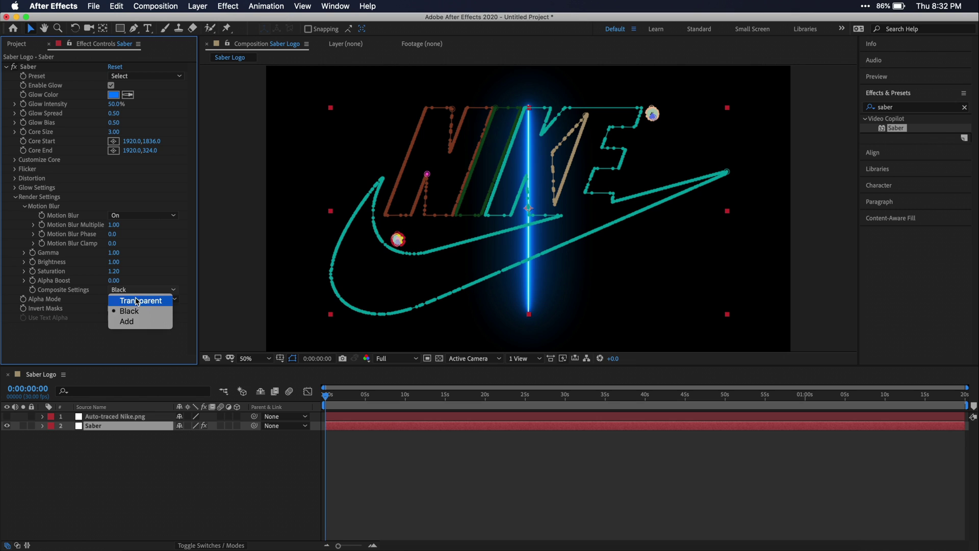
{"action": "left_click", "coordinate": [123, 295]}
{"action": "left_click", "coordinate": [15, 160]}
{"action": "left_click", "coordinate": [106, 169]}
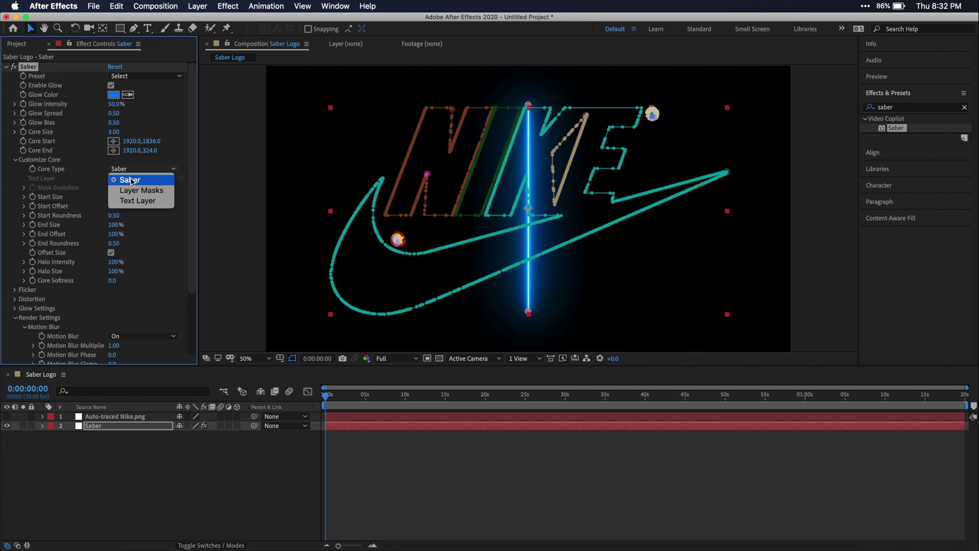
{"action": "left_click", "coordinate": [128, 179]}
{"action": "left_click", "coordinate": [146, 78]}
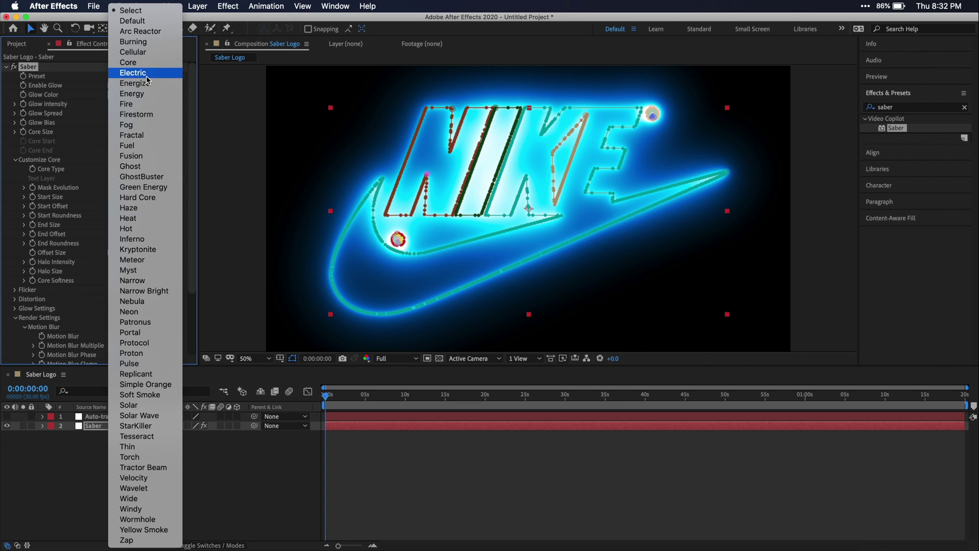
{"action": "left_click", "coordinate": [176, 312]}
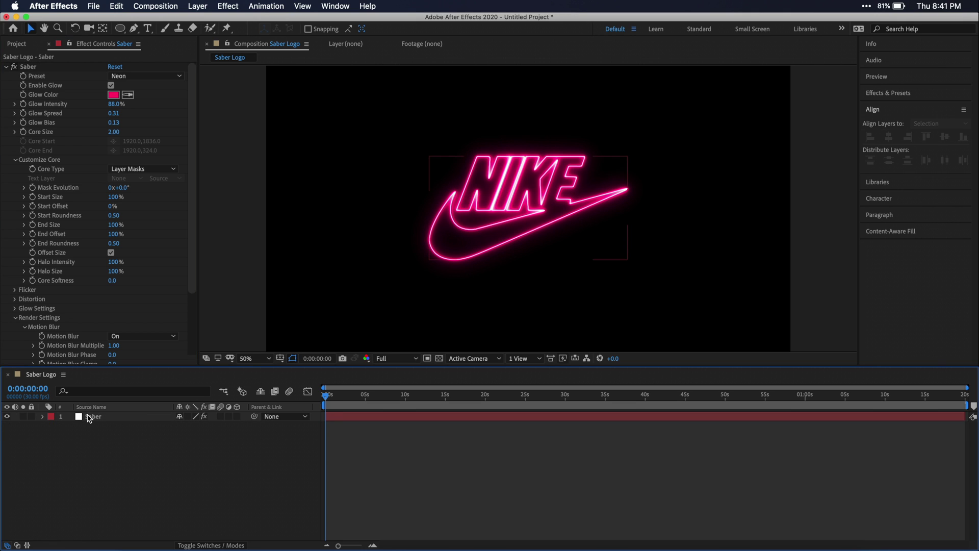
Duplicate the Saber layer and delete the copy's five Nike masks.
{"action": "left_click", "coordinate": [88, 417]}
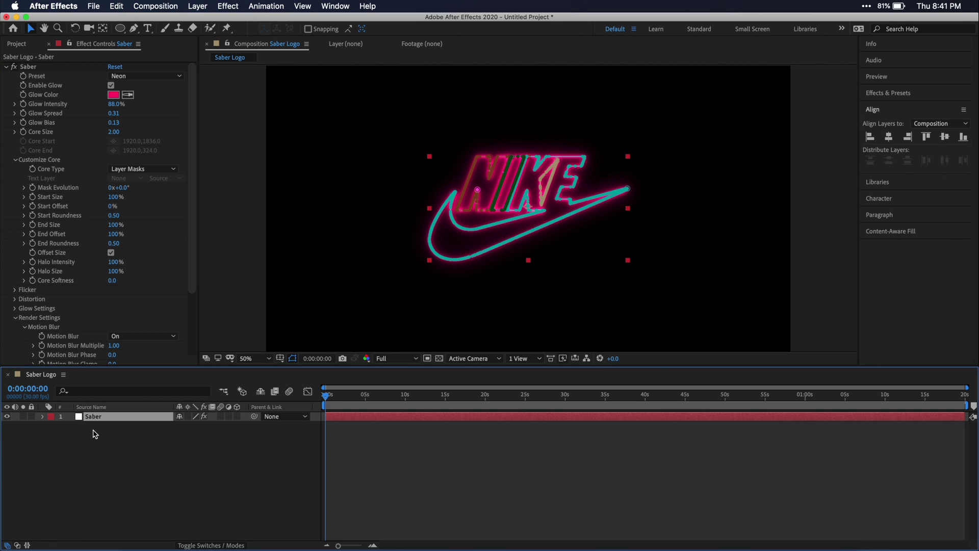
{"action": "key", "text": "ctrl+v"}
{"action": "left_click", "coordinate": [43, 417]}
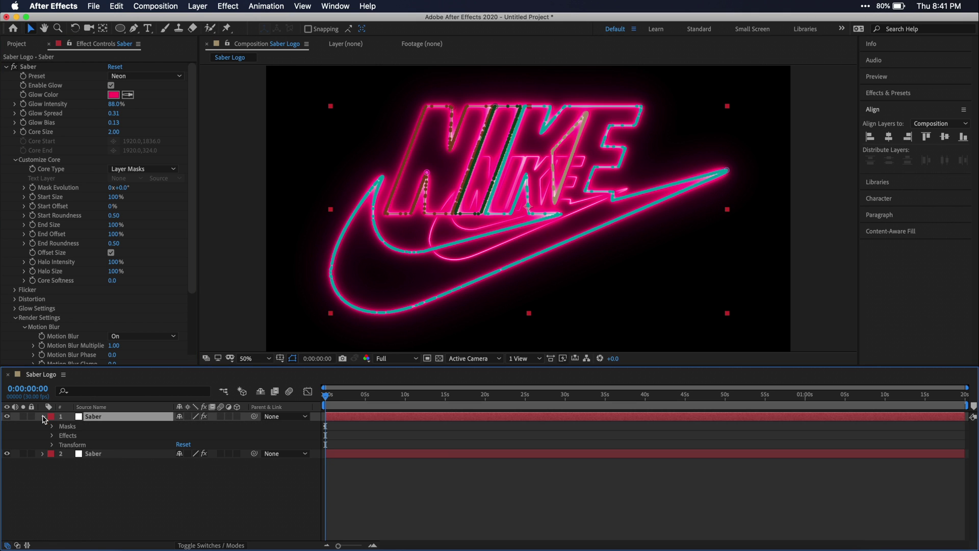
{"action": "left_click", "coordinate": [52, 426]}
{"action": "left_click", "coordinate": [97, 438]}
{"action": "left_click", "coordinate": [98, 473], "text": "shift"}
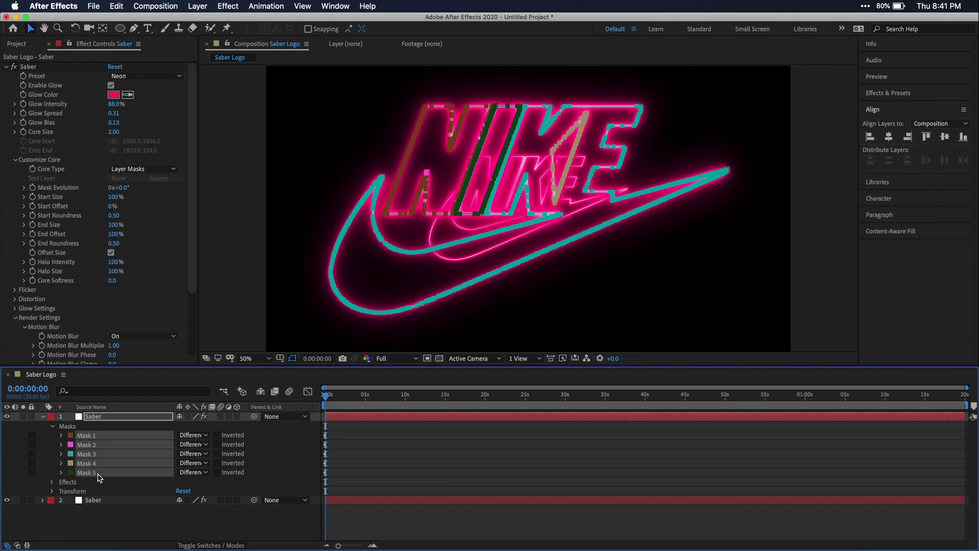
{"action": "key", "text": "Delete"}
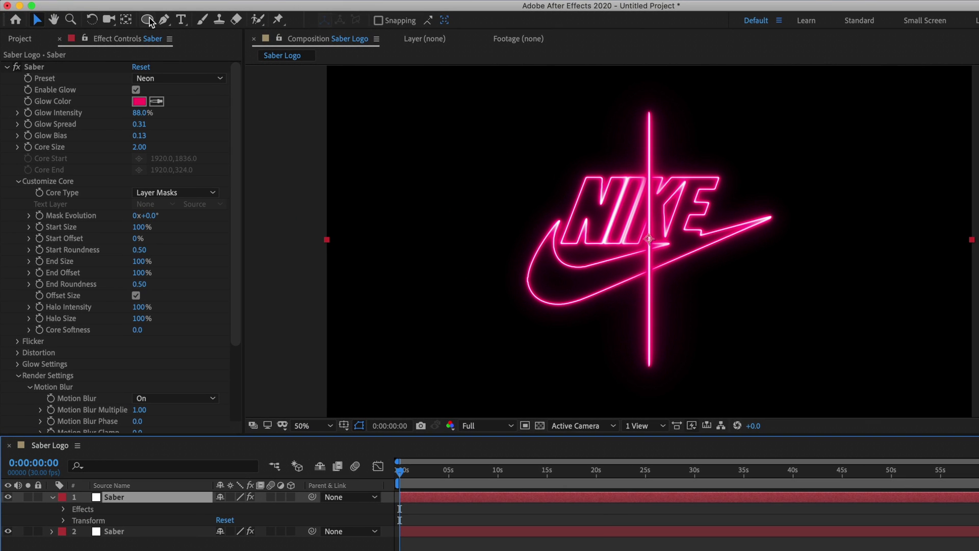
Draw an elliptical circle mask around the NIKE logo and centre it.
{"action": "left_click", "coordinate": [130, 25]}
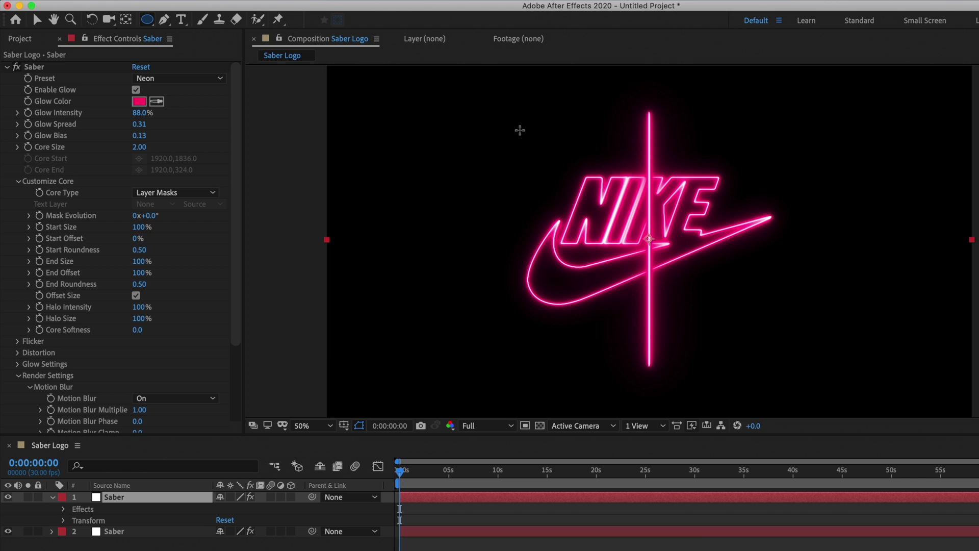
{"action": "mouse_move", "coordinate": [519, 130]}
{"action": "left_mouse_down"}
{"action": "mouse_move", "coordinate": [577, 160]}
{"action": "mouse_move", "coordinate": [799, 337]}
{"action": "left_mouse_up"}
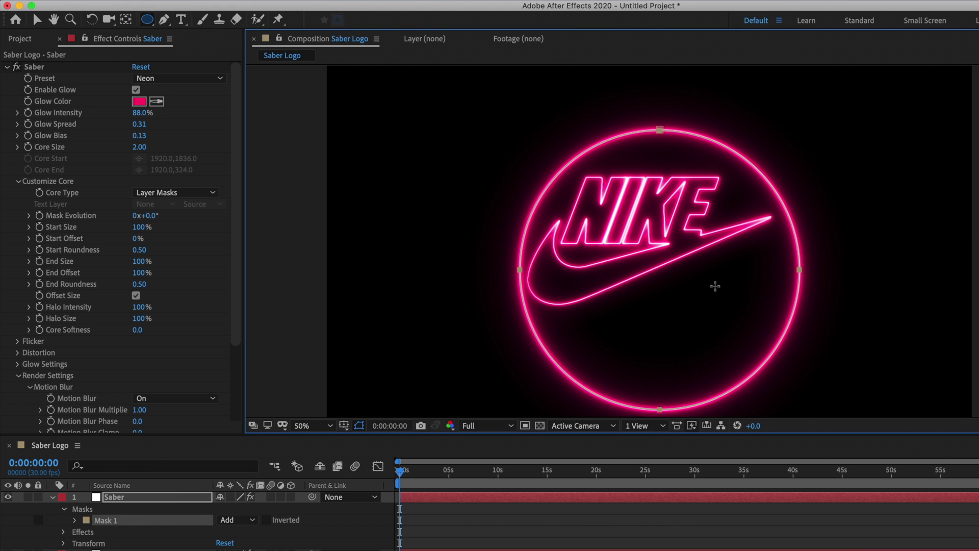
{"action": "key", "text": "v"}
{"action": "left_click_drag", "start_coordinate": [560, 173], "coordinate": [547, 139]}
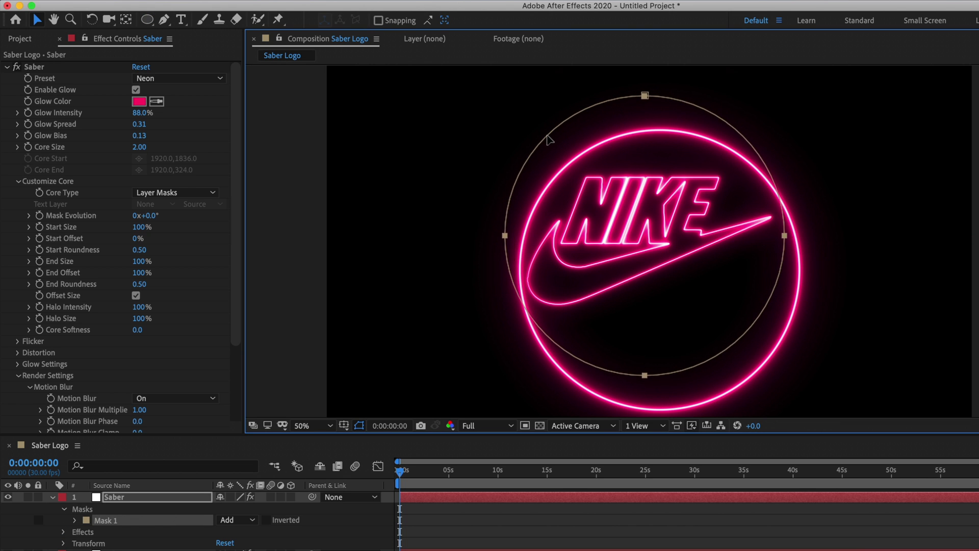
Set the copy's glow colour to cyan 00DFFF.
{"action": "left_click", "coordinate": [139, 101]}
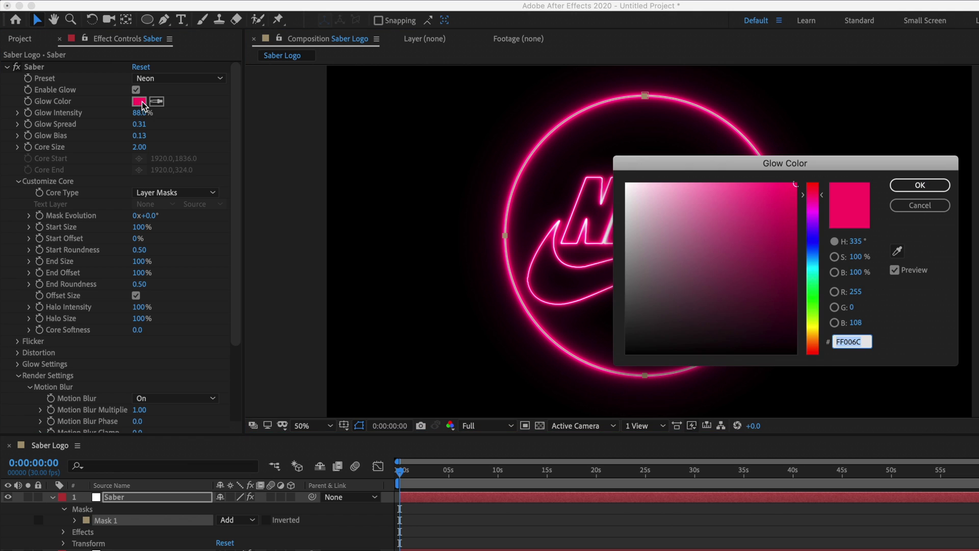
{"action": "left_click", "coordinate": [813, 265]}
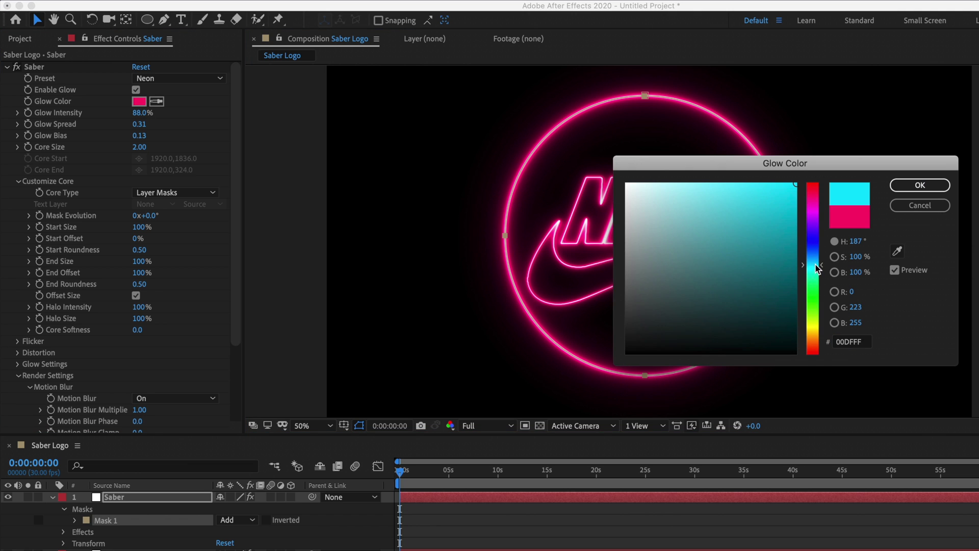
{"action": "left_click", "coordinate": [920, 185]}
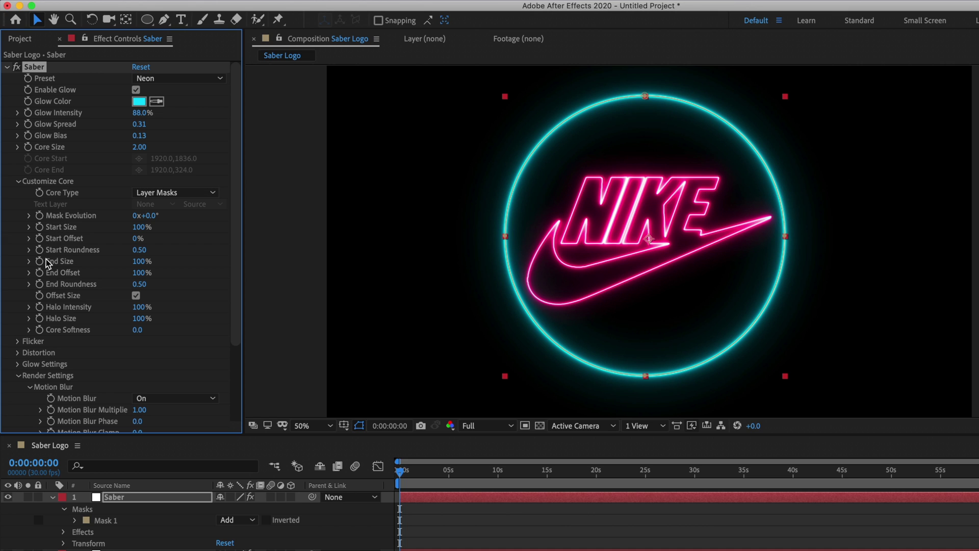
Add an End Offset keyframe of 0% on the cyan ring at 0:00.
{"action": "left_click", "coordinate": [41, 273]}
{"action": "left_click", "coordinate": [141, 272]}
{"action": "type", "text": "0"}
{"action": "key", "text": "Return"}
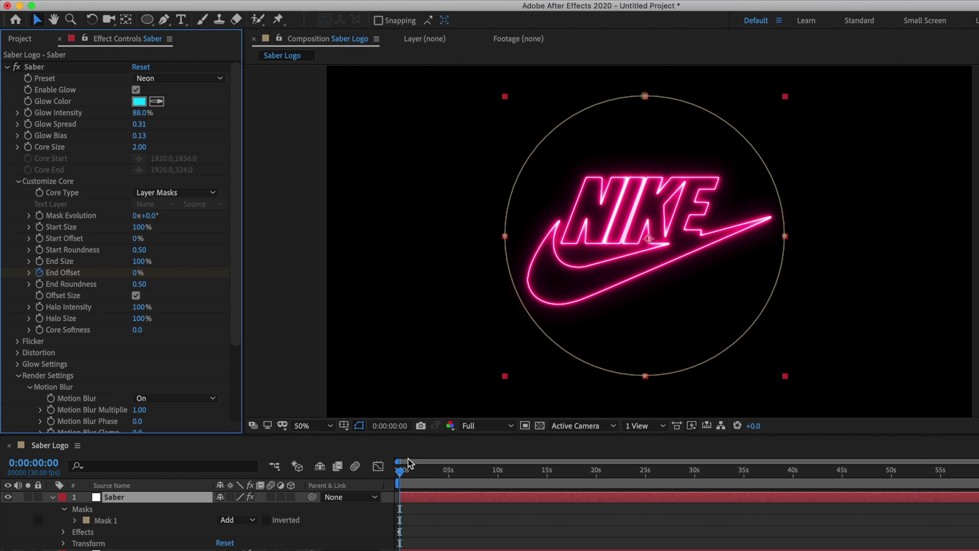
Set End Offset to 100% at 0:00:01:27, then preview the ring drawing on from the start.
{"action": "left_click", "coordinate": [418, 472]}
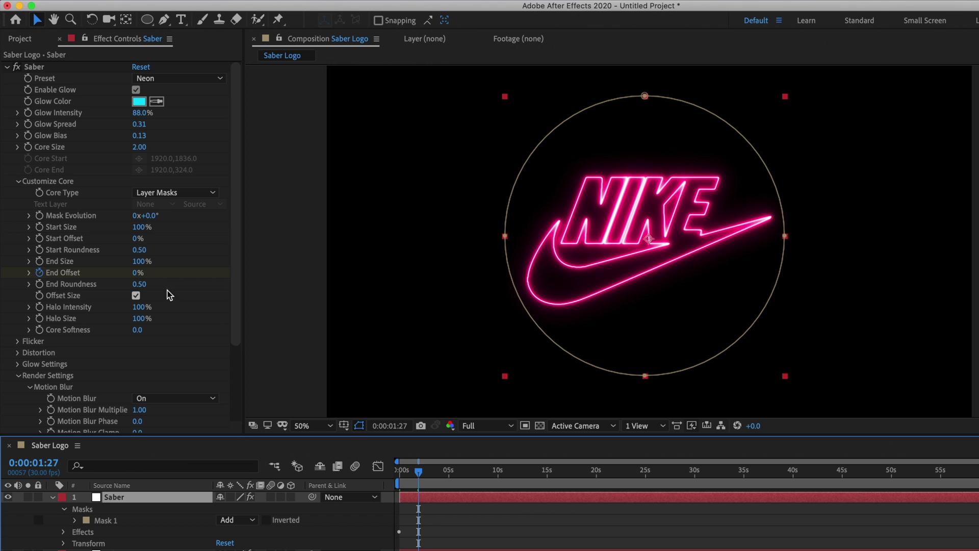
{"action": "left_click", "coordinate": [138, 273]}
{"action": "type", "text": "10"}
{"action": "key", "text": "Return"}
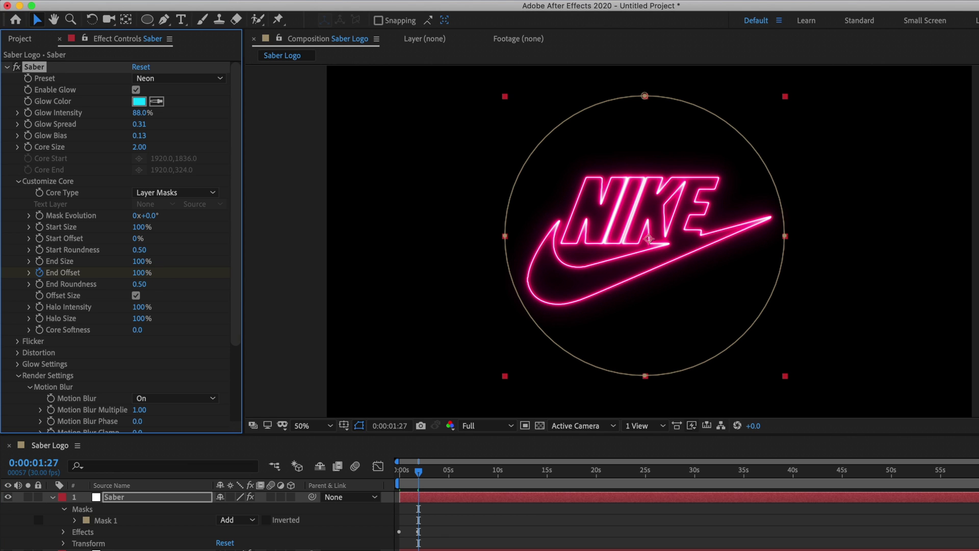
{"action": "left_click", "coordinate": [402, 470]}
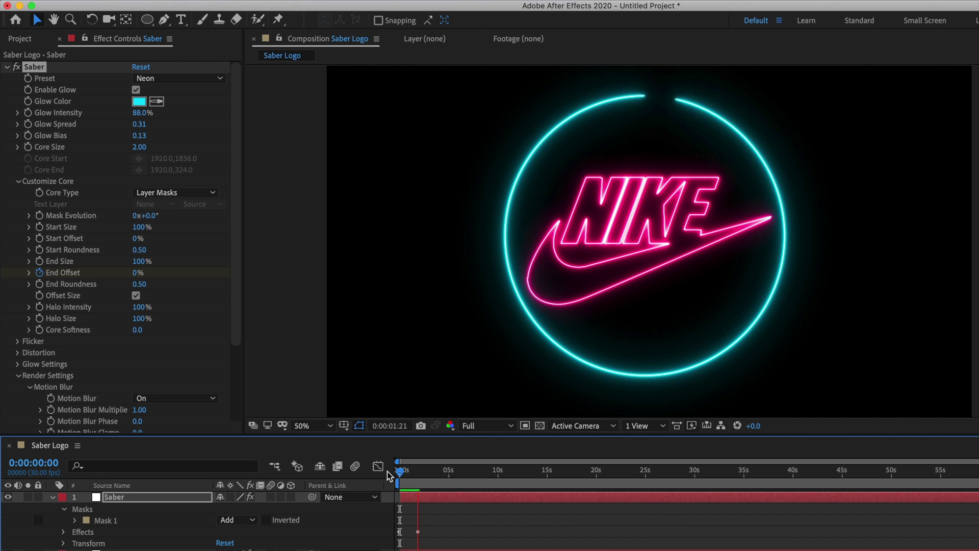
{"action": "key", "text": "space"}
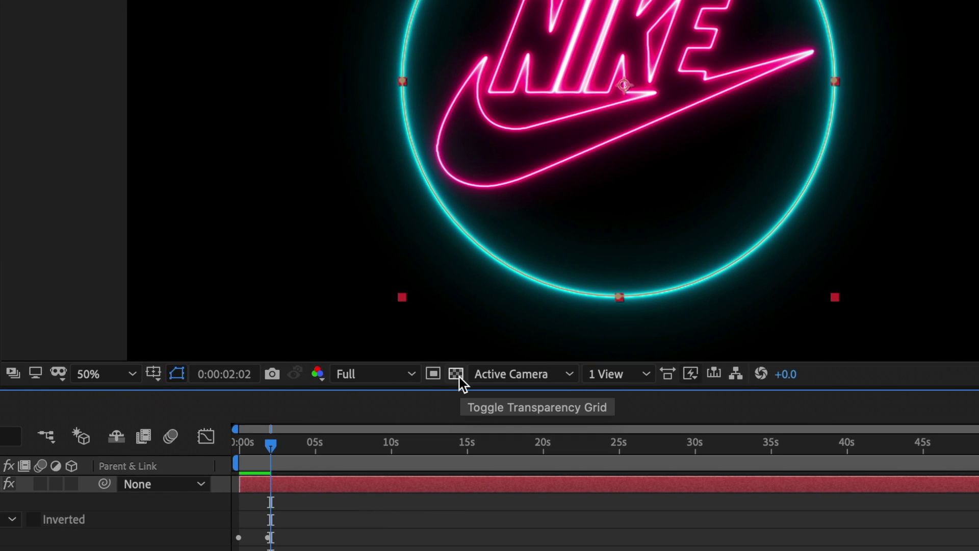
Turn on the transparency grid and add the Saber Logo composition to the Render Queue.
{"action": "left_click", "coordinate": [459, 377]}
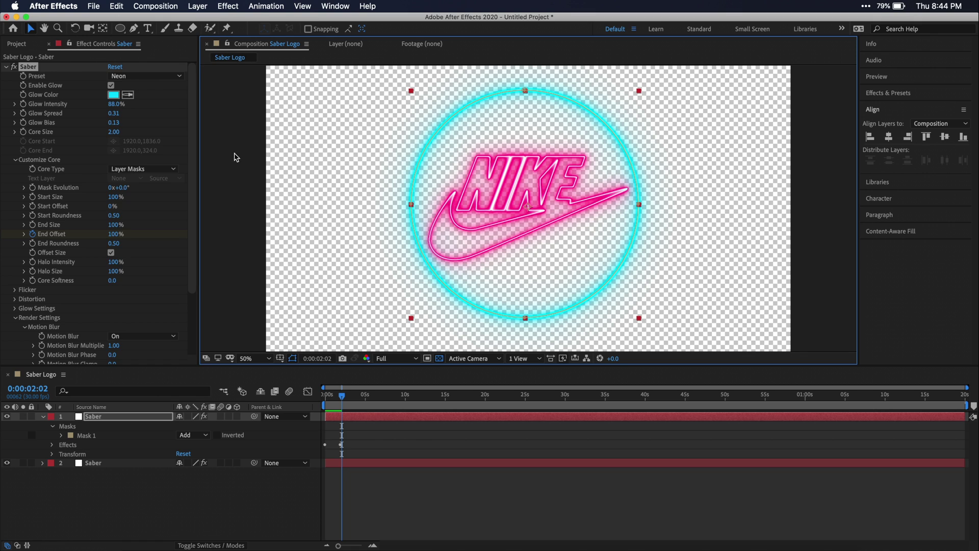
{"action": "left_click", "coordinate": [93, 6]}
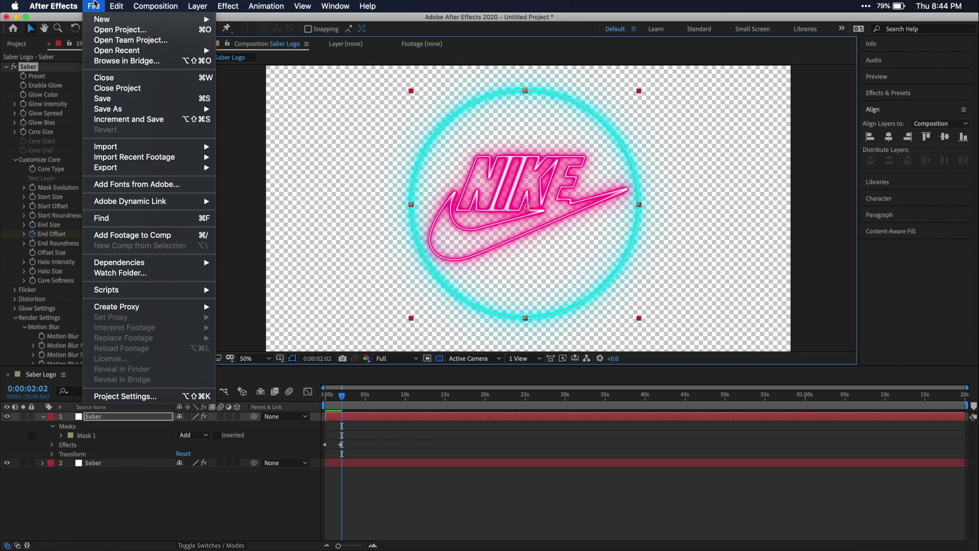
{"action": "mouse_move", "coordinate": [202, 169]}
{"action": "left_click", "coordinate": [302, 178]}
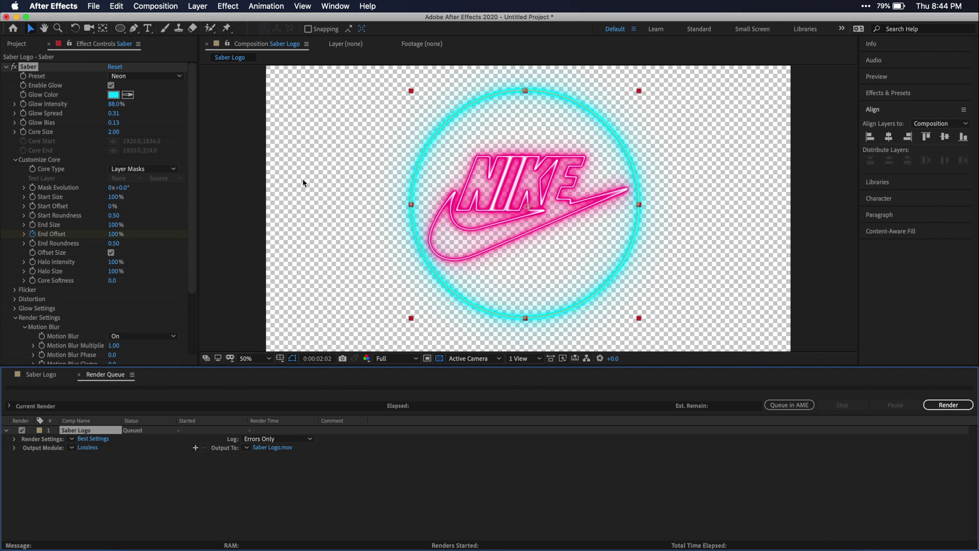
Set the Output Module channels to RGB + Alpha.
{"action": "left_click", "coordinate": [88, 448]}
{"action": "left_click", "coordinate": [455, 221]}
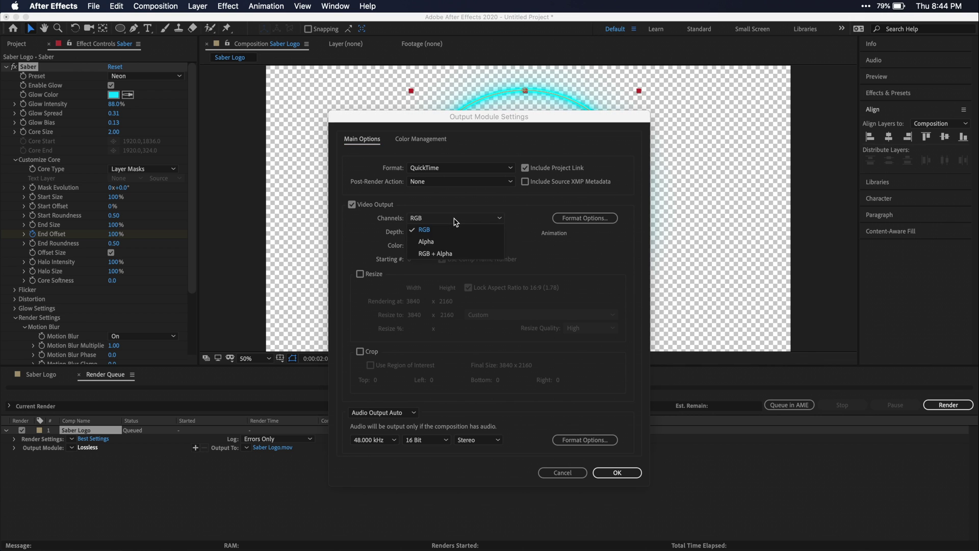
{"action": "left_click", "coordinate": [461, 254]}
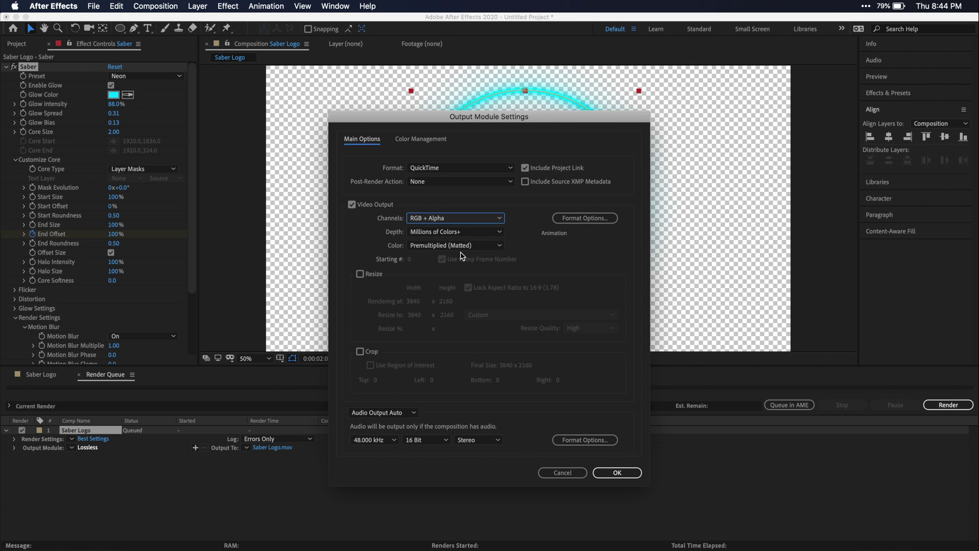